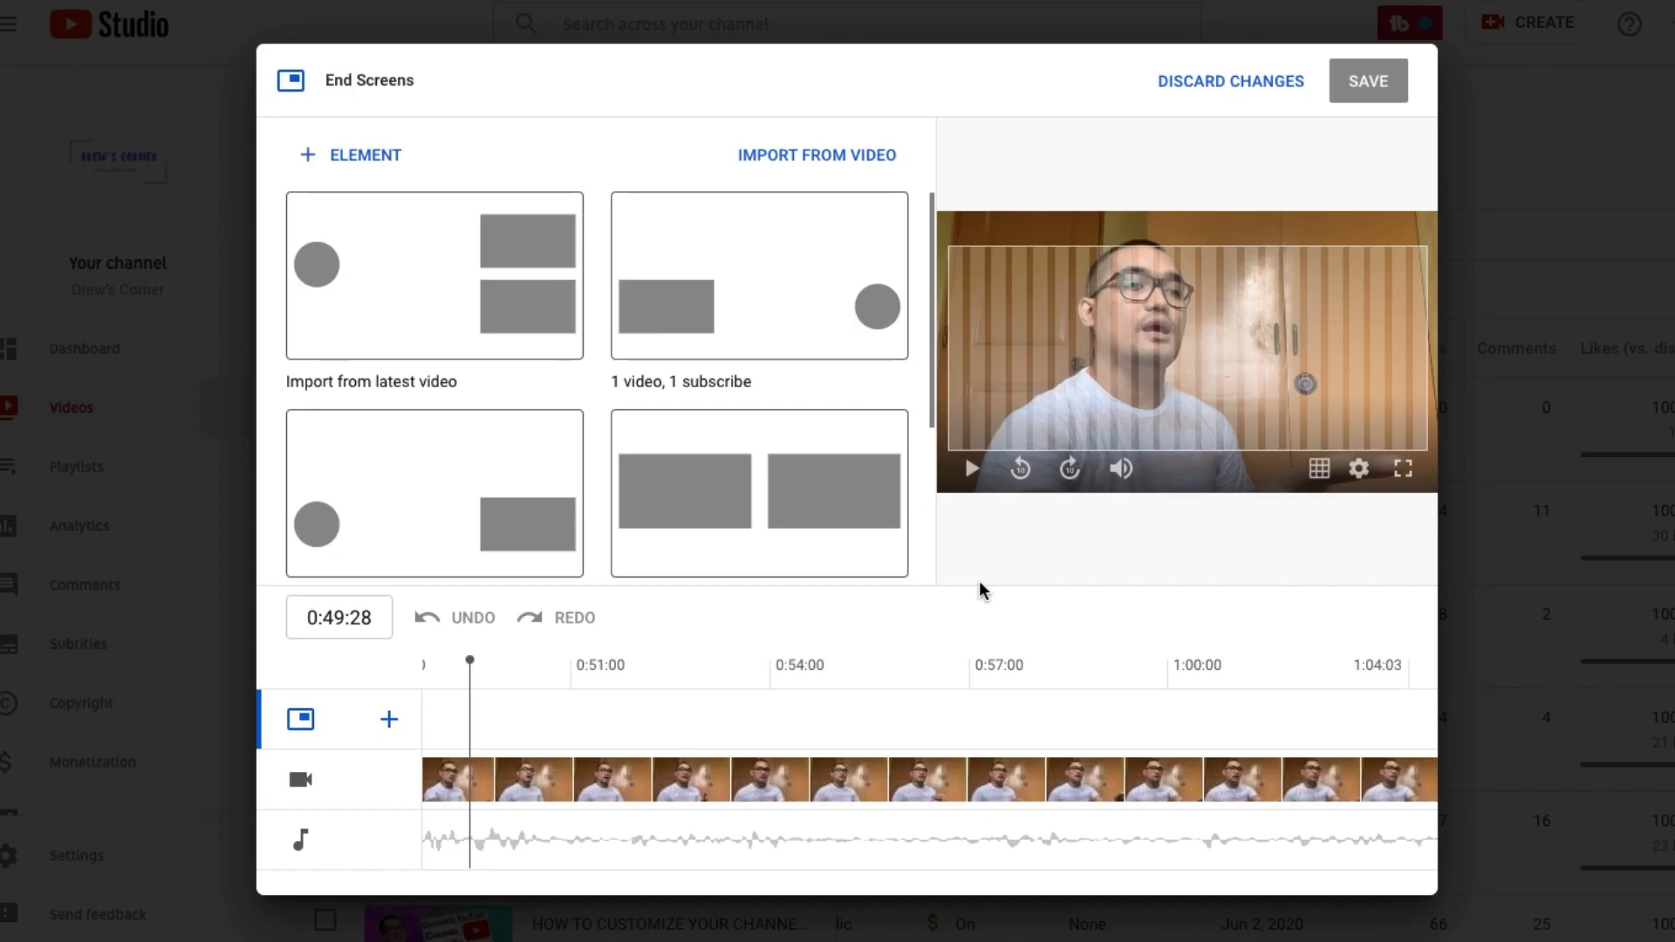
Import the end screen layout from the latest video and try repositioning its two video elements
{"action": "left_click", "coordinate": [443, 308]}
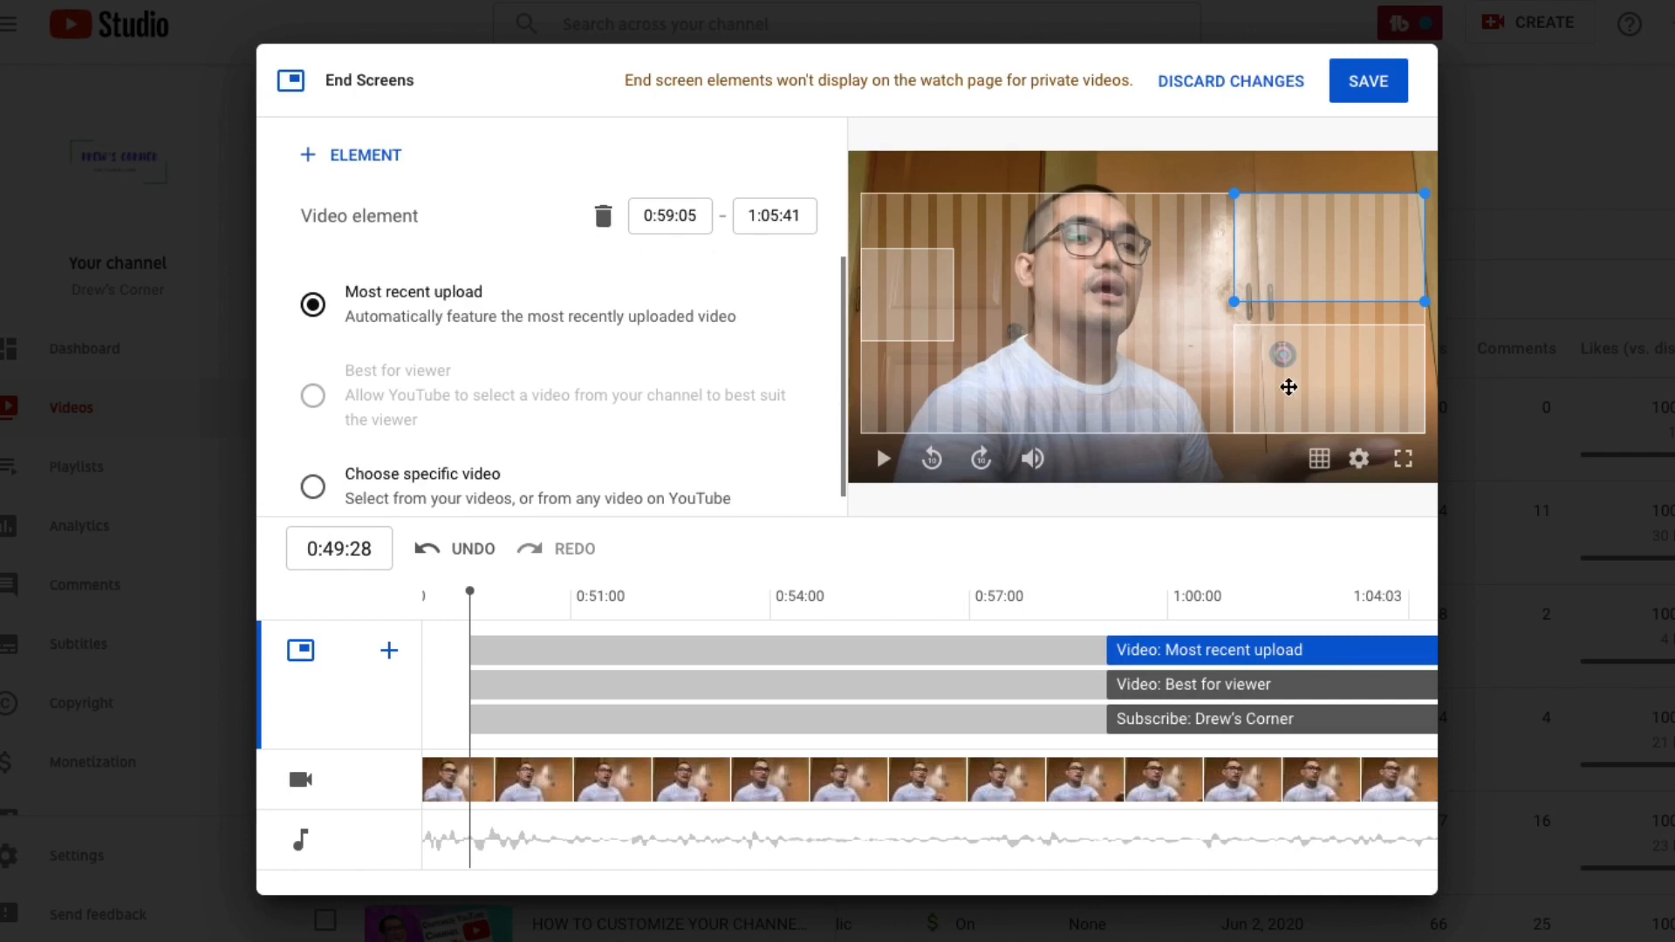
{"action": "left_click_drag", "start_coordinate": [1289, 386], "coordinate": [1036, 371]}
{"action": "left_click_drag", "start_coordinate": [1192, 355], "coordinate": [1376, 430]}
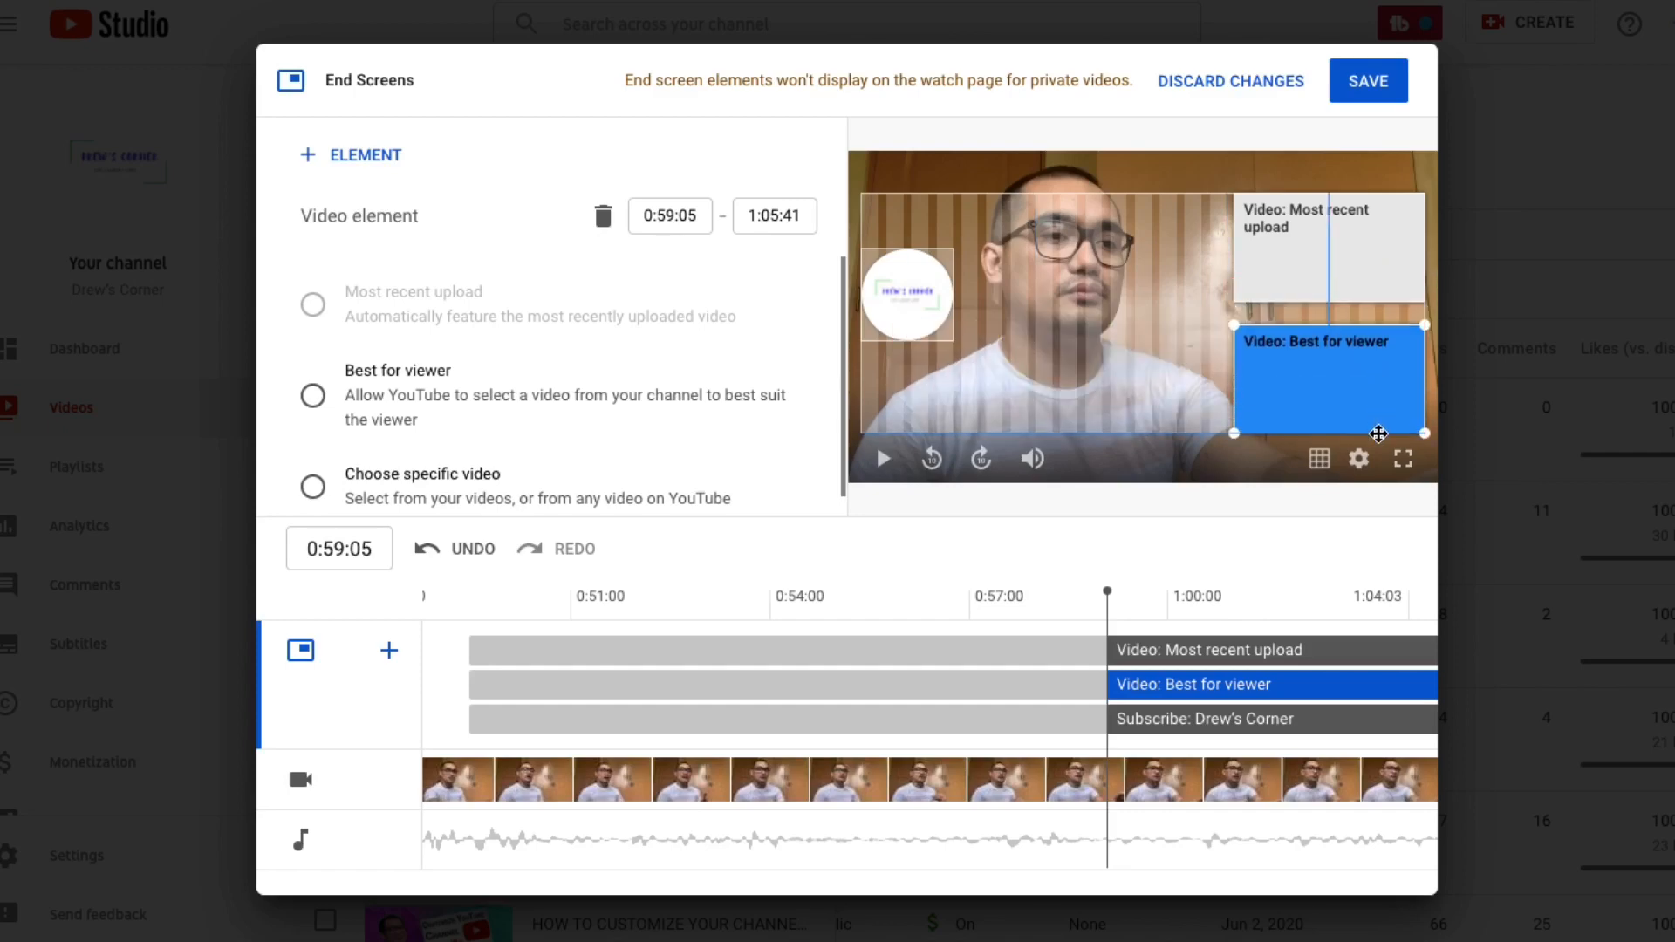
{"action": "left_click_drag", "start_coordinate": [1367, 271], "coordinate": [1388, 222]}
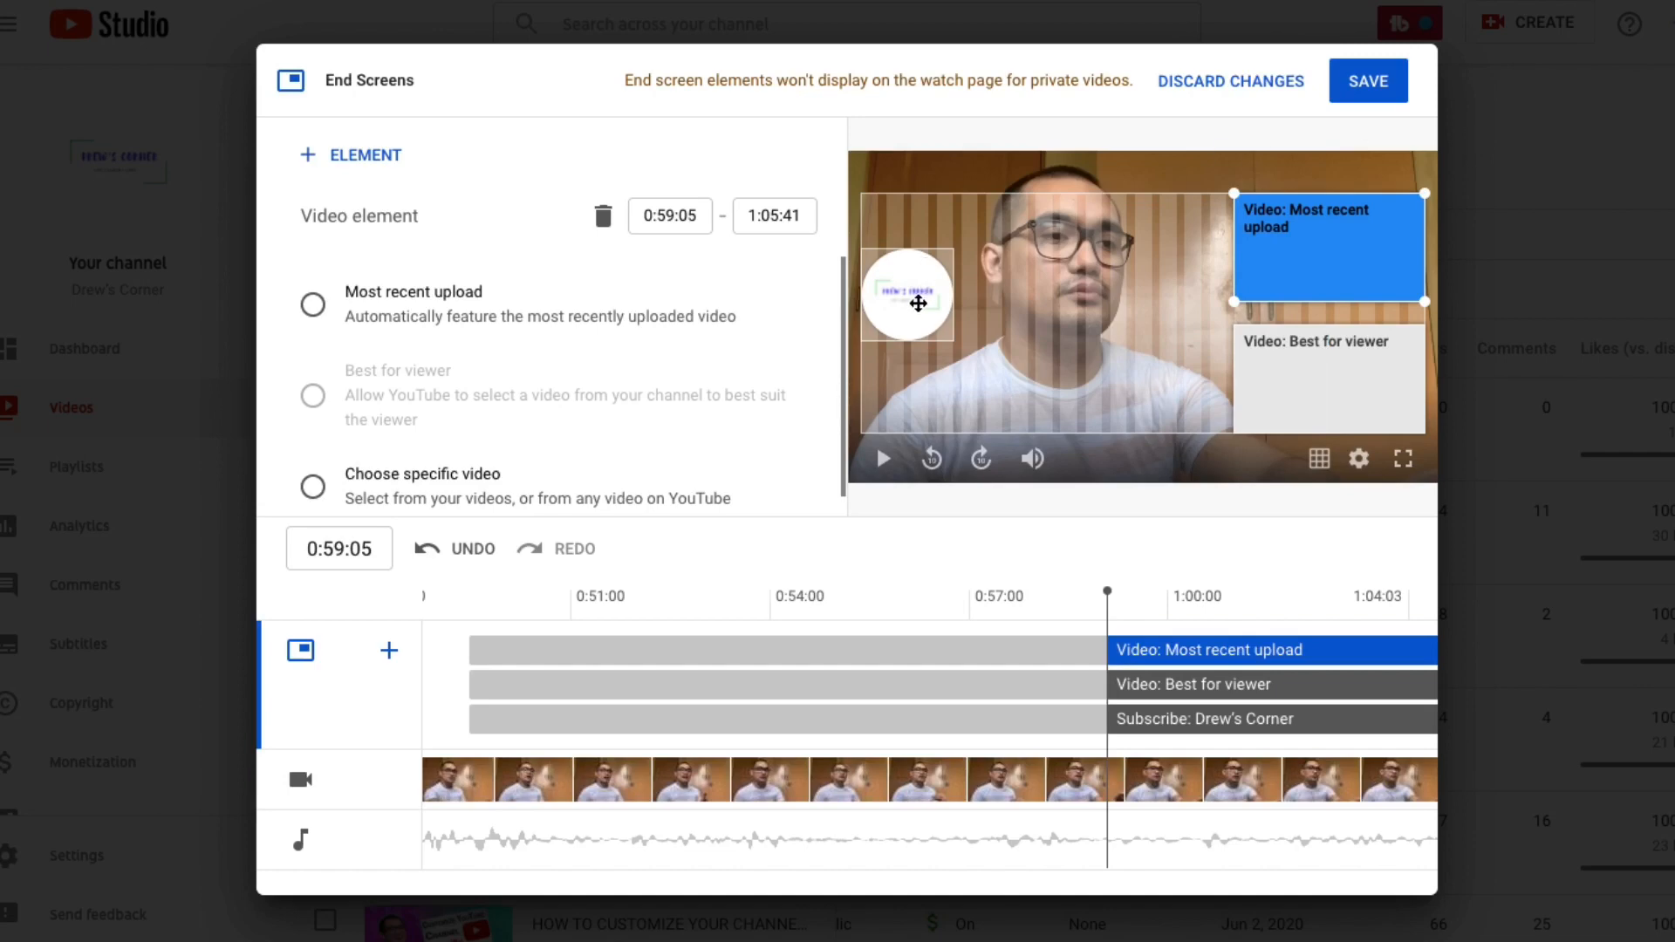
Move the Subscribe element slightly lower along the left edge of the video frame
{"action": "left_click", "coordinate": [919, 304]}
{"action": "left_click_drag", "start_coordinate": [924, 316], "coordinate": [853, 311]}
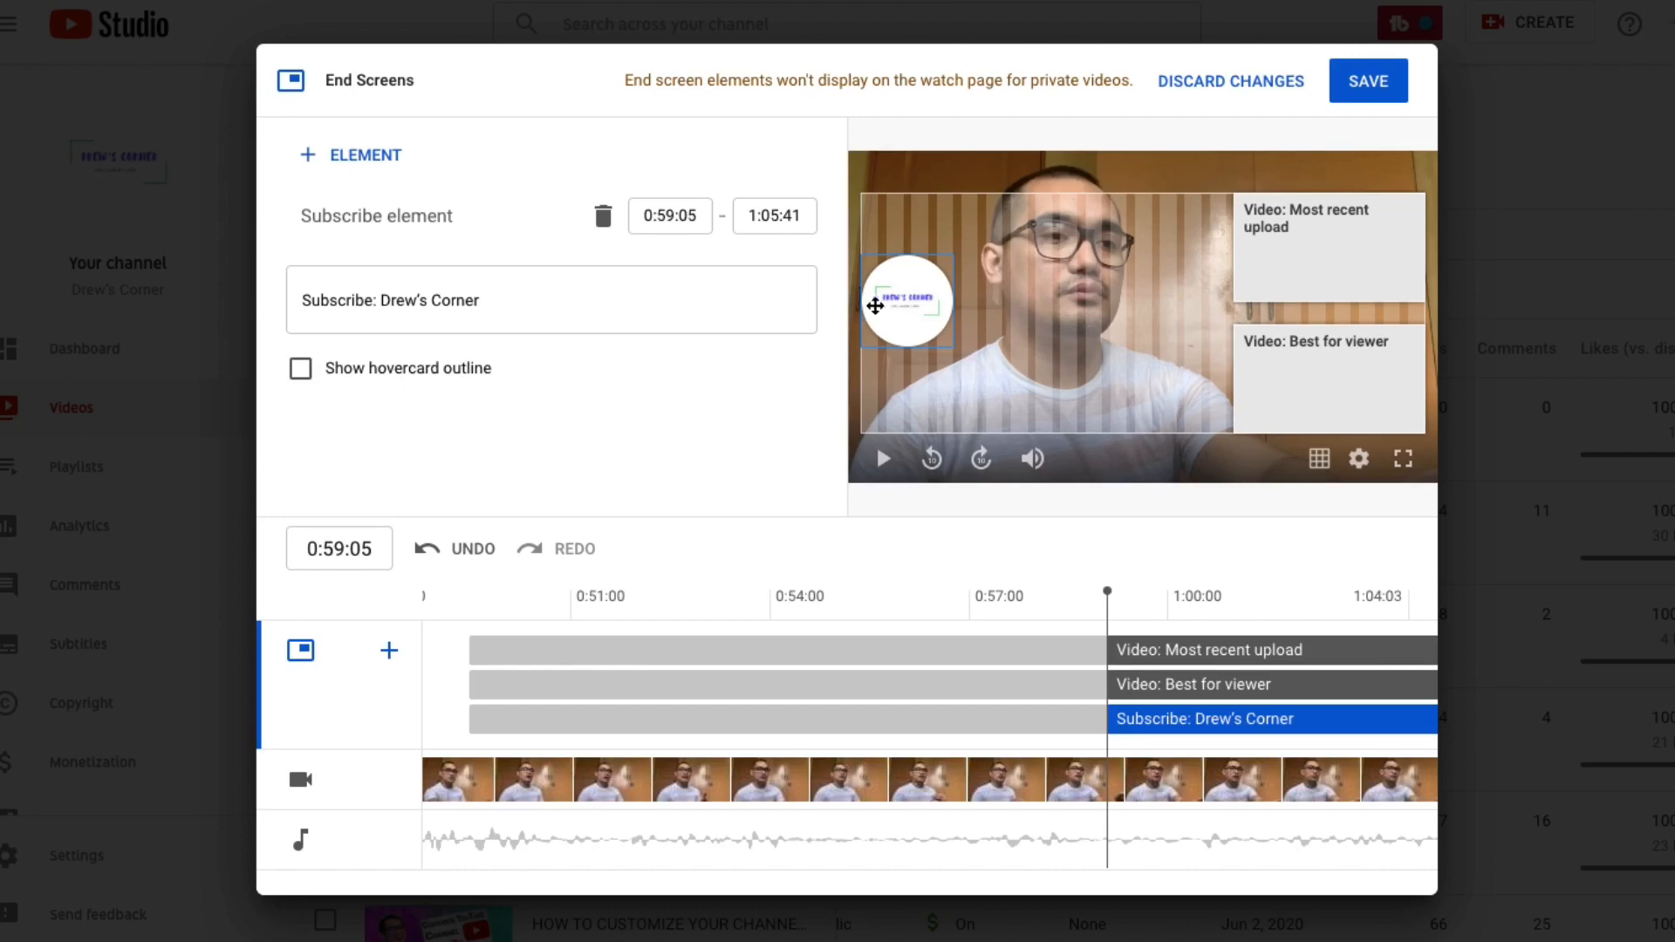
{"action": "left_click_drag", "start_coordinate": [894, 303], "coordinate": [911, 315]}
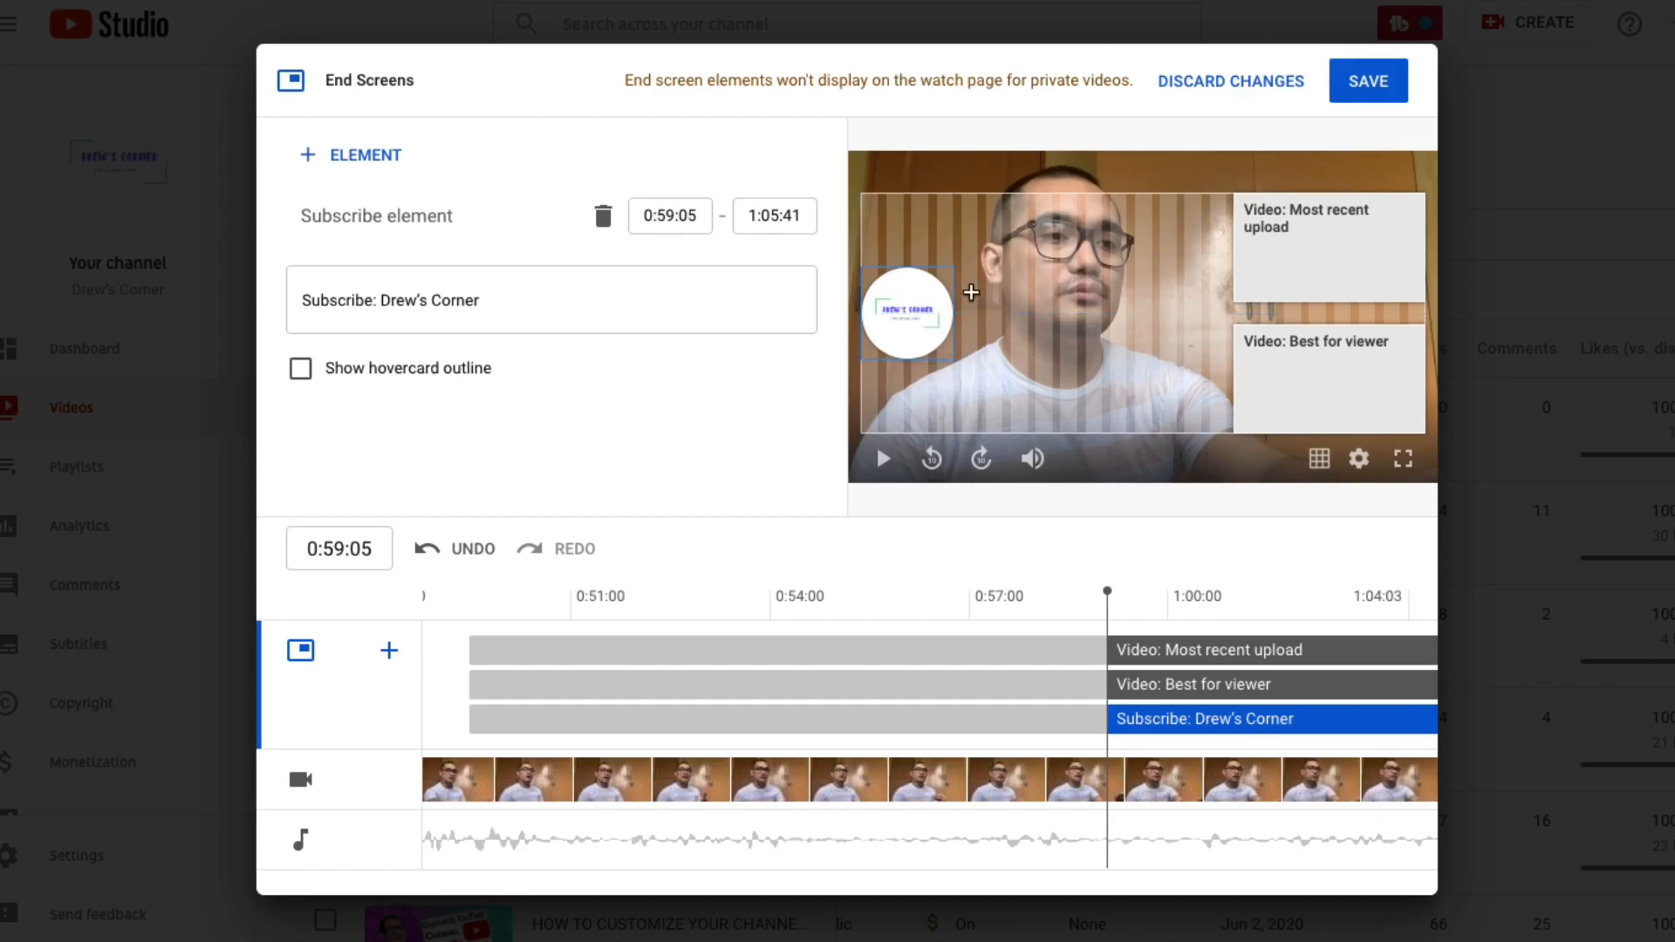
Try to resize and move the Most recent upload element within the video frame
{"action": "left_click", "coordinate": [1293, 253]}
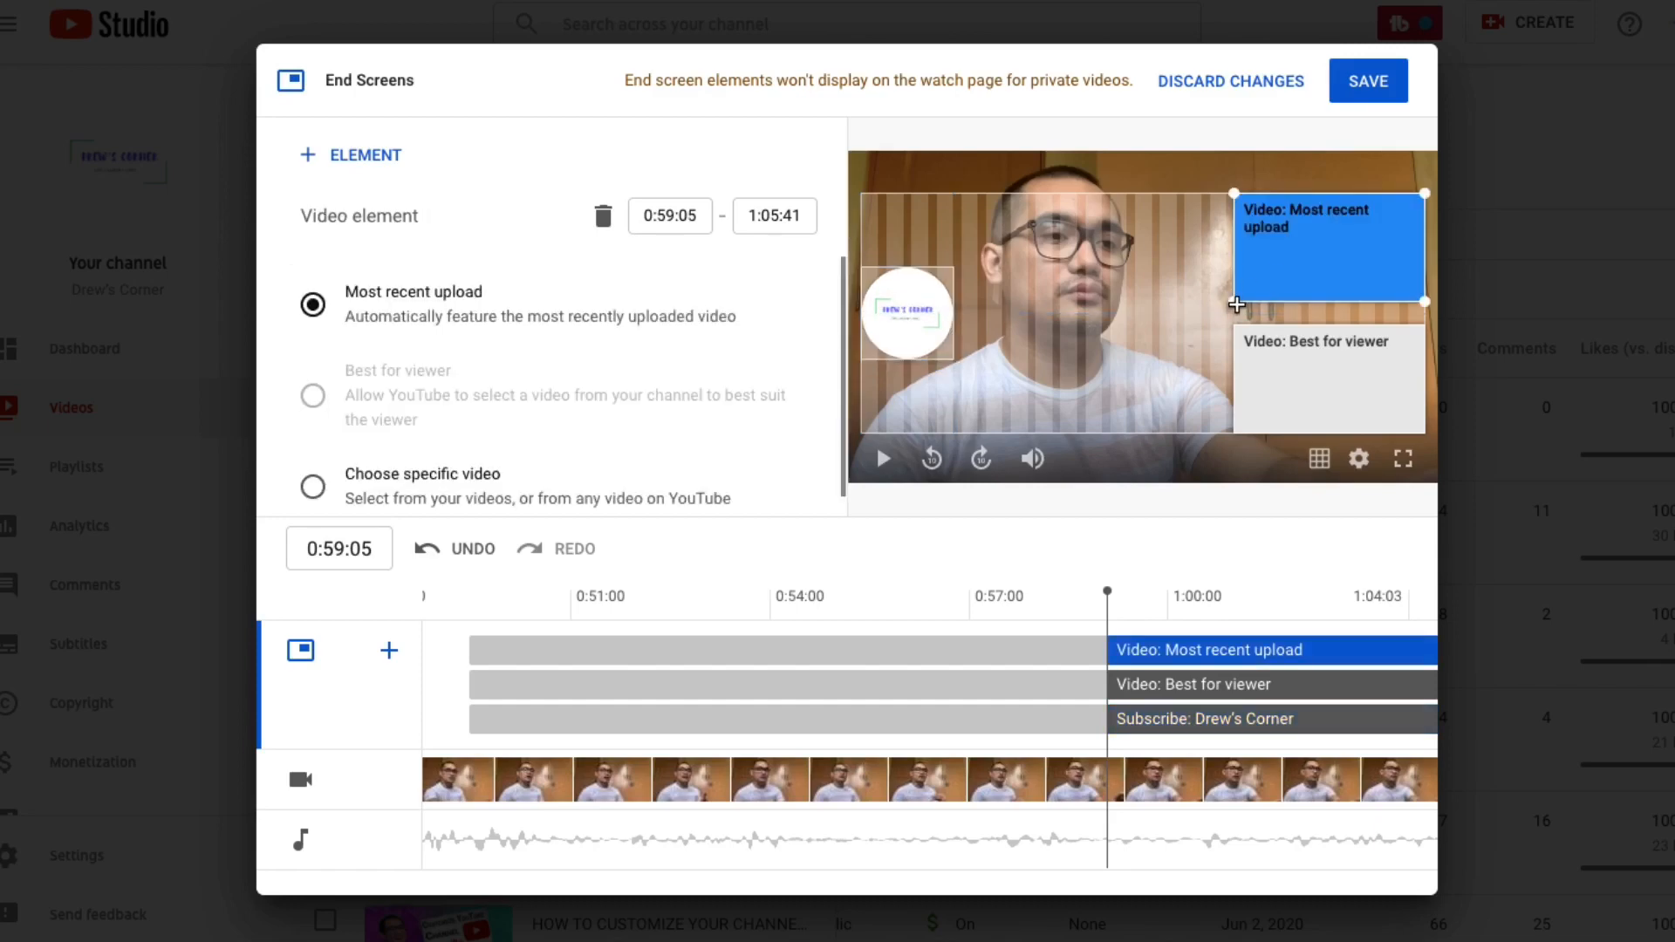
{"action": "mouse_move", "coordinate": [1230, 304]}
{"action": "left_mouse_down"}
{"action": "mouse_move", "coordinate": [1067, 414]}
{"action": "mouse_move", "coordinate": [1234, 301]}
{"action": "left_mouse_up"}
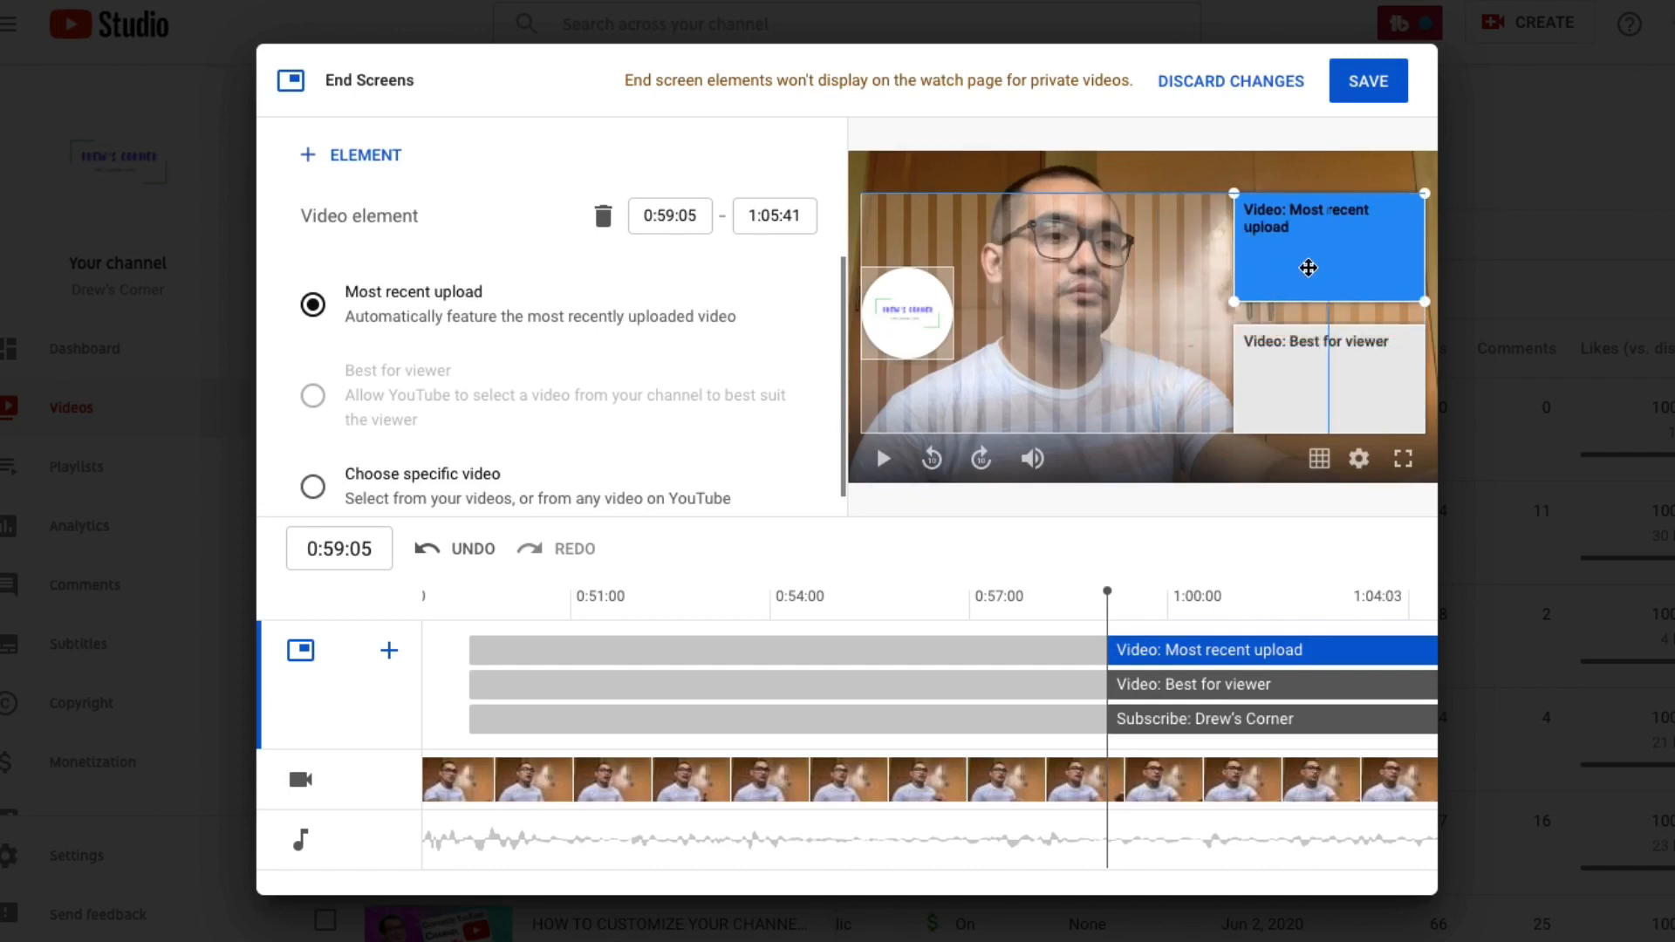
{"action": "right_click", "coordinate": [1204, 300]}
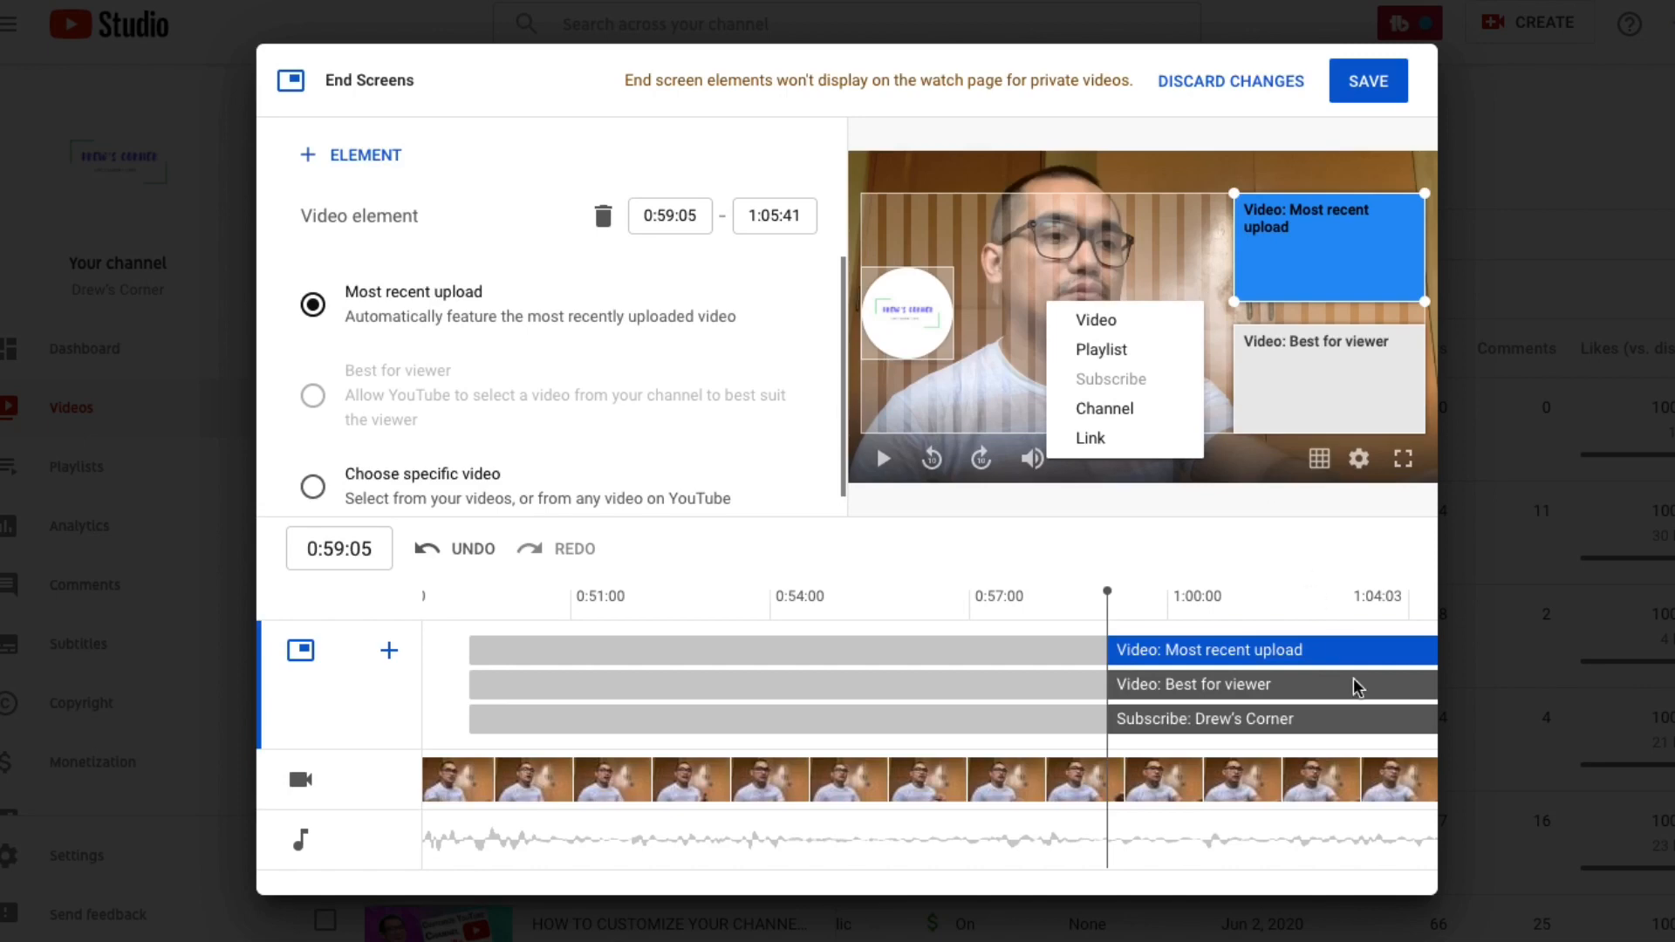
{"action": "left_click", "coordinate": [1342, 541]}
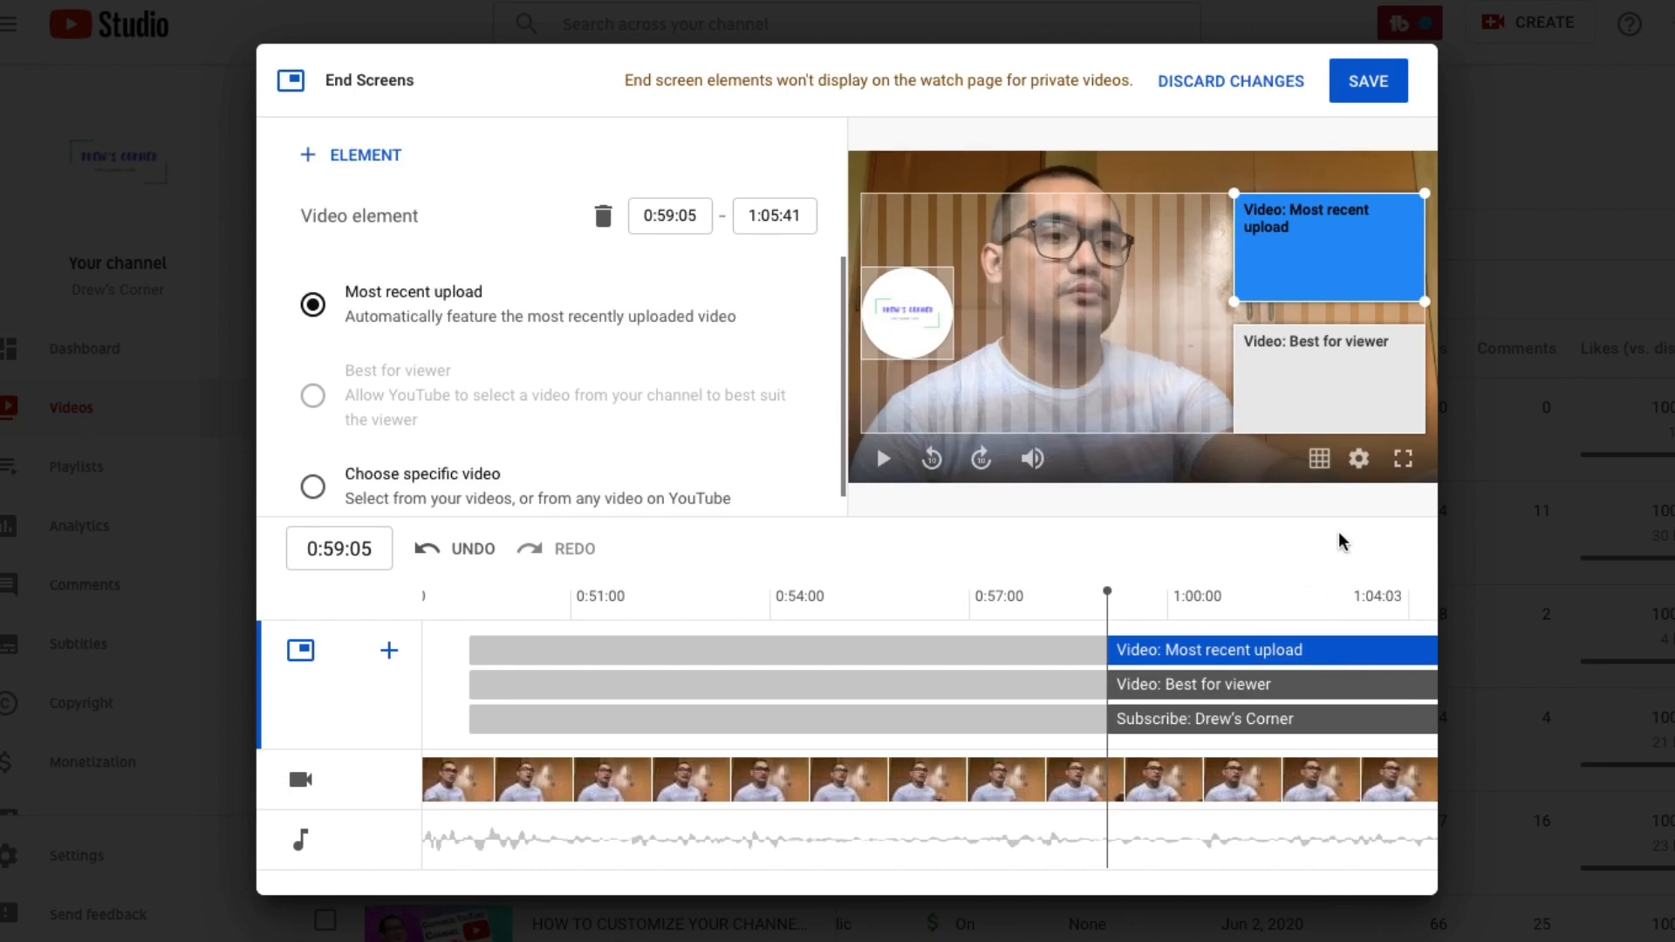
Extend the Best for viewer element's end time to 1:05:46 and save the end screen
{"action": "scroll", "coordinate": [1290, 767], "scroll_direction": "down", "scroll_amount": 5}
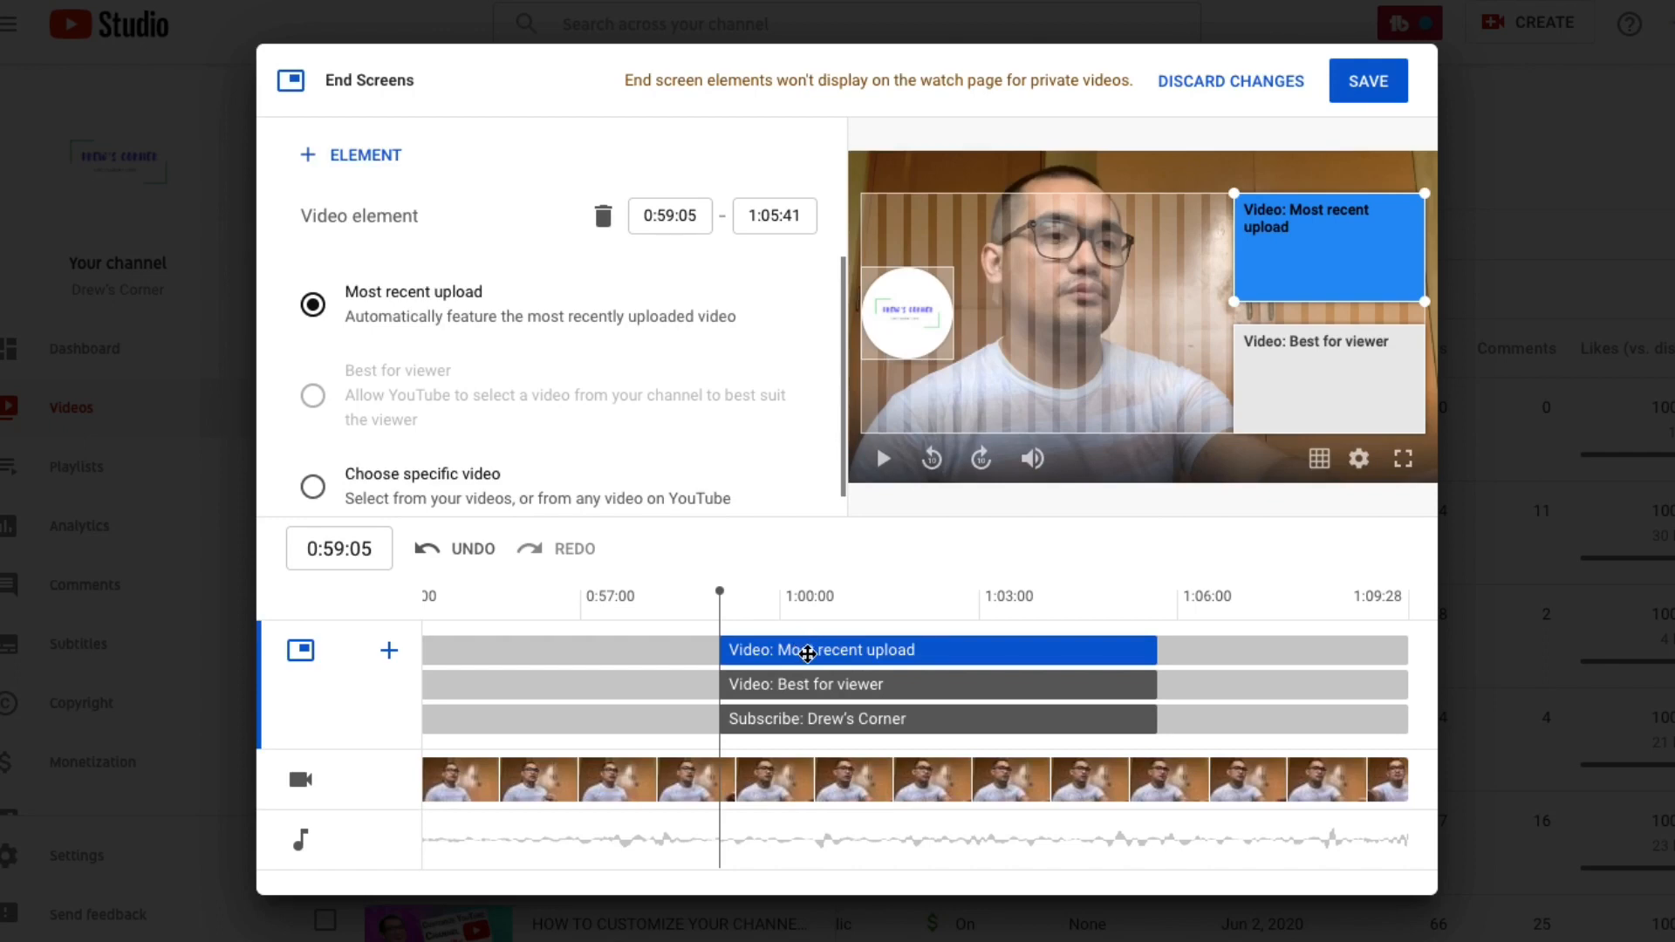
{"action": "mouse_move", "coordinate": [807, 653]}
{"action": "left_mouse_down"}
{"action": "mouse_move", "coordinate": [1058, 657]}
{"action": "mouse_move", "coordinate": [788, 653]}
{"action": "left_mouse_up"}
{"action": "left_click_drag", "start_coordinate": [1159, 647], "coordinate": [1167, 686]}
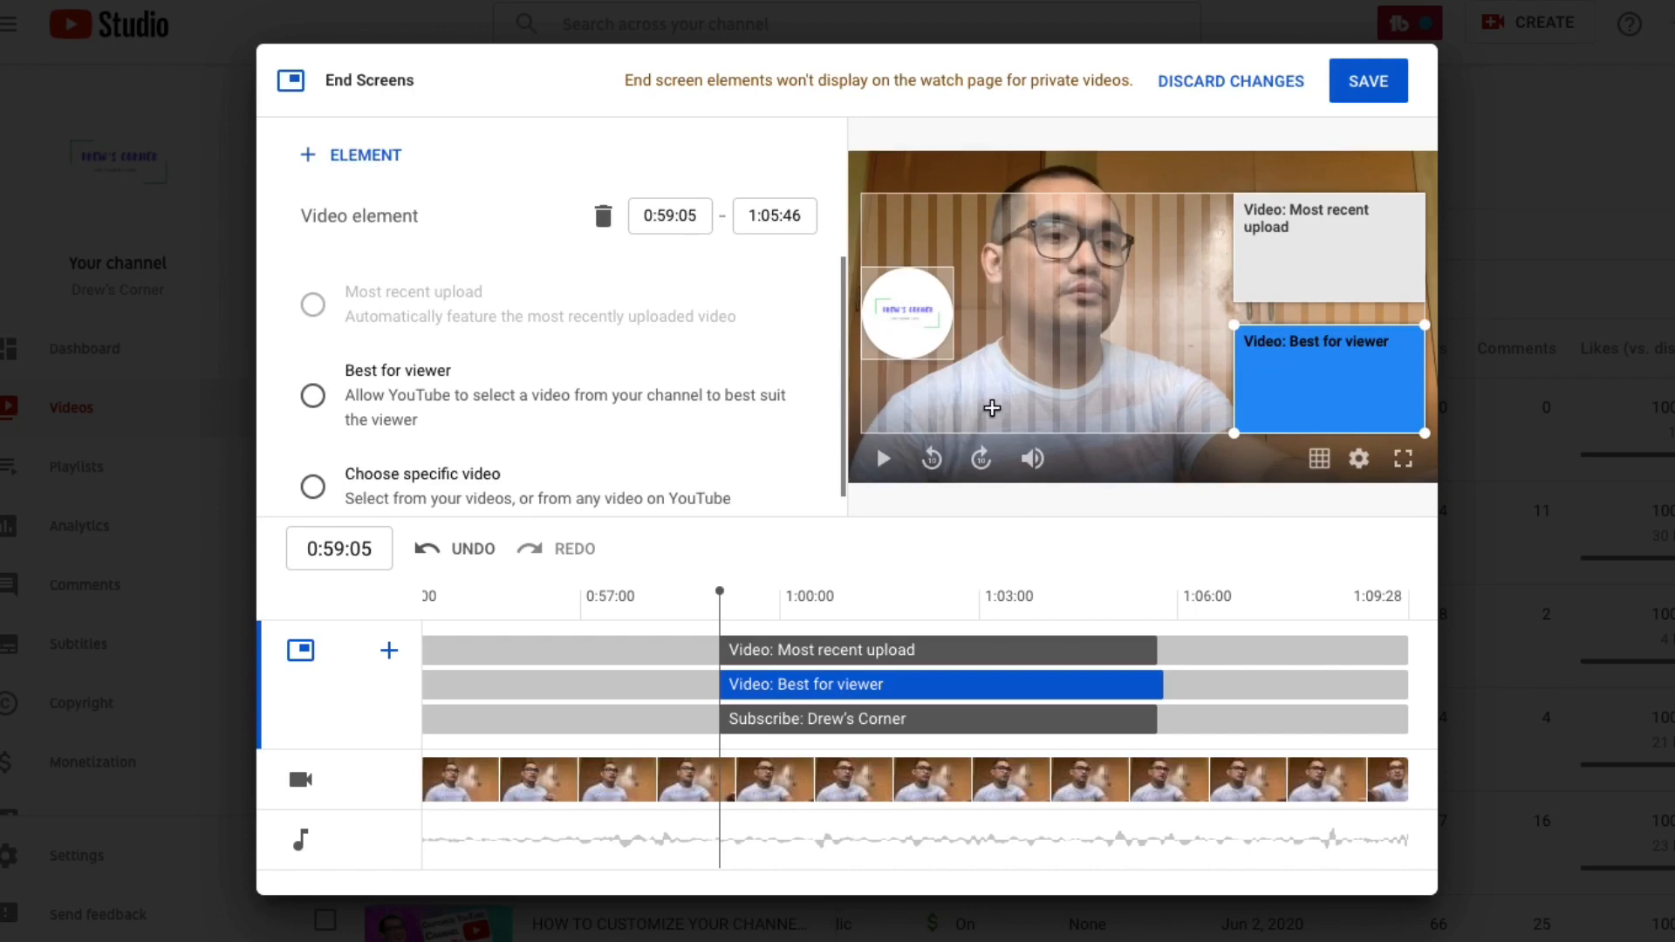
{"action": "scroll", "coordinate": [663, 432], "scroll_direction": "down", "scroll_amount": 1}
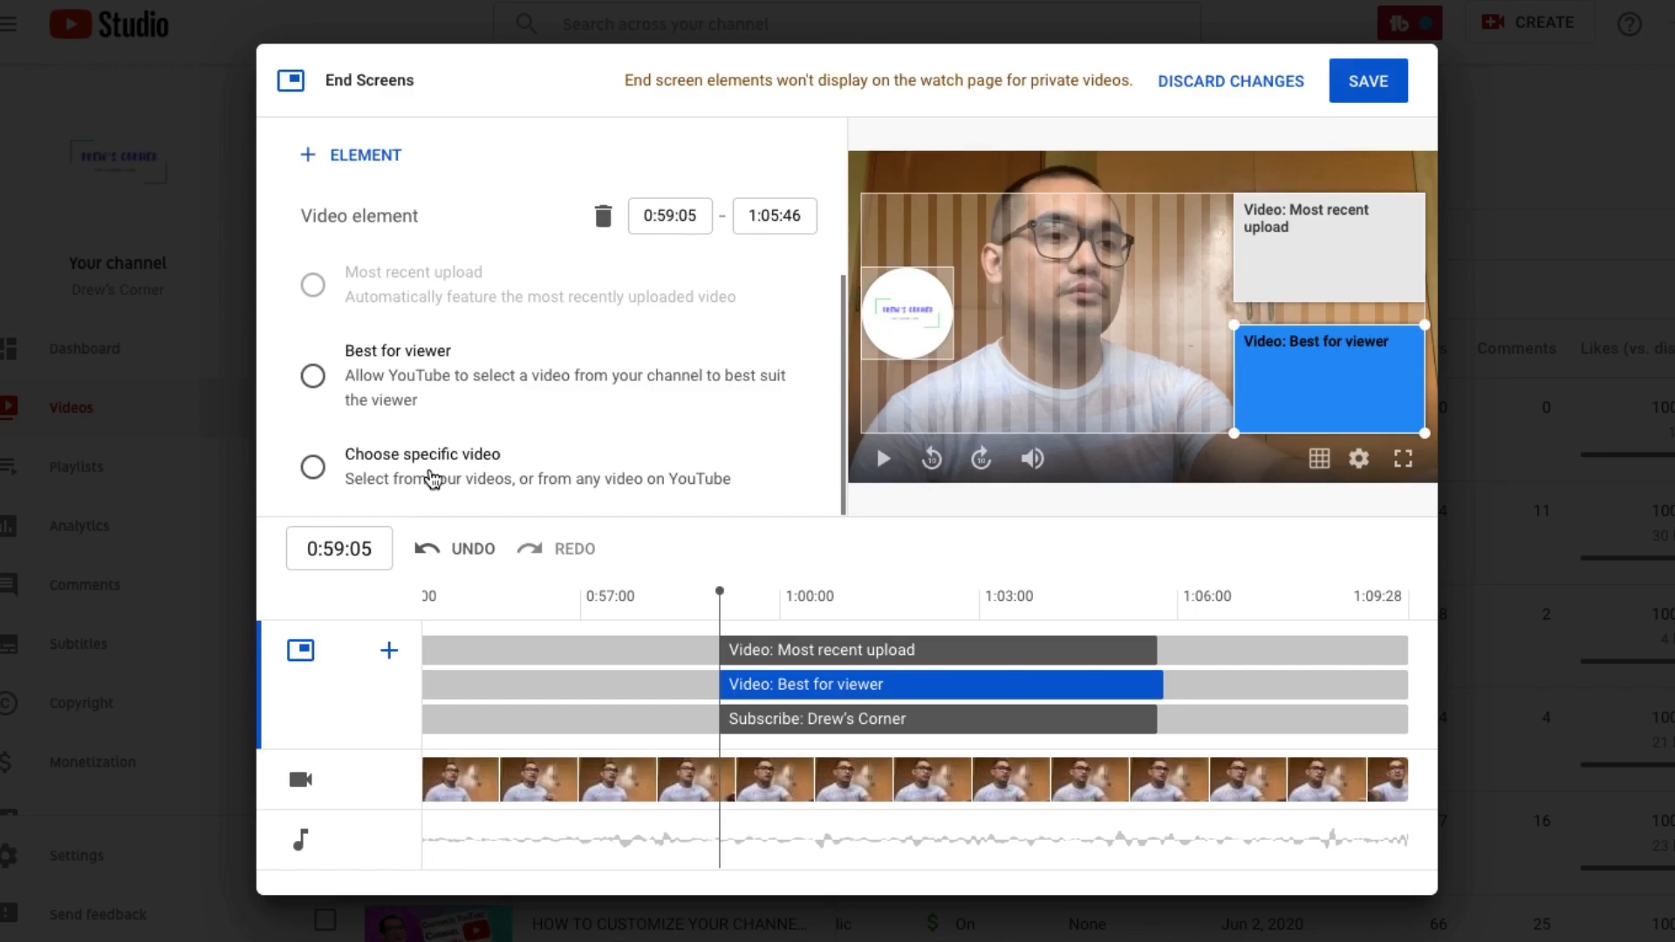
{"action": "left_click", "coordinate": [1358, 91]}
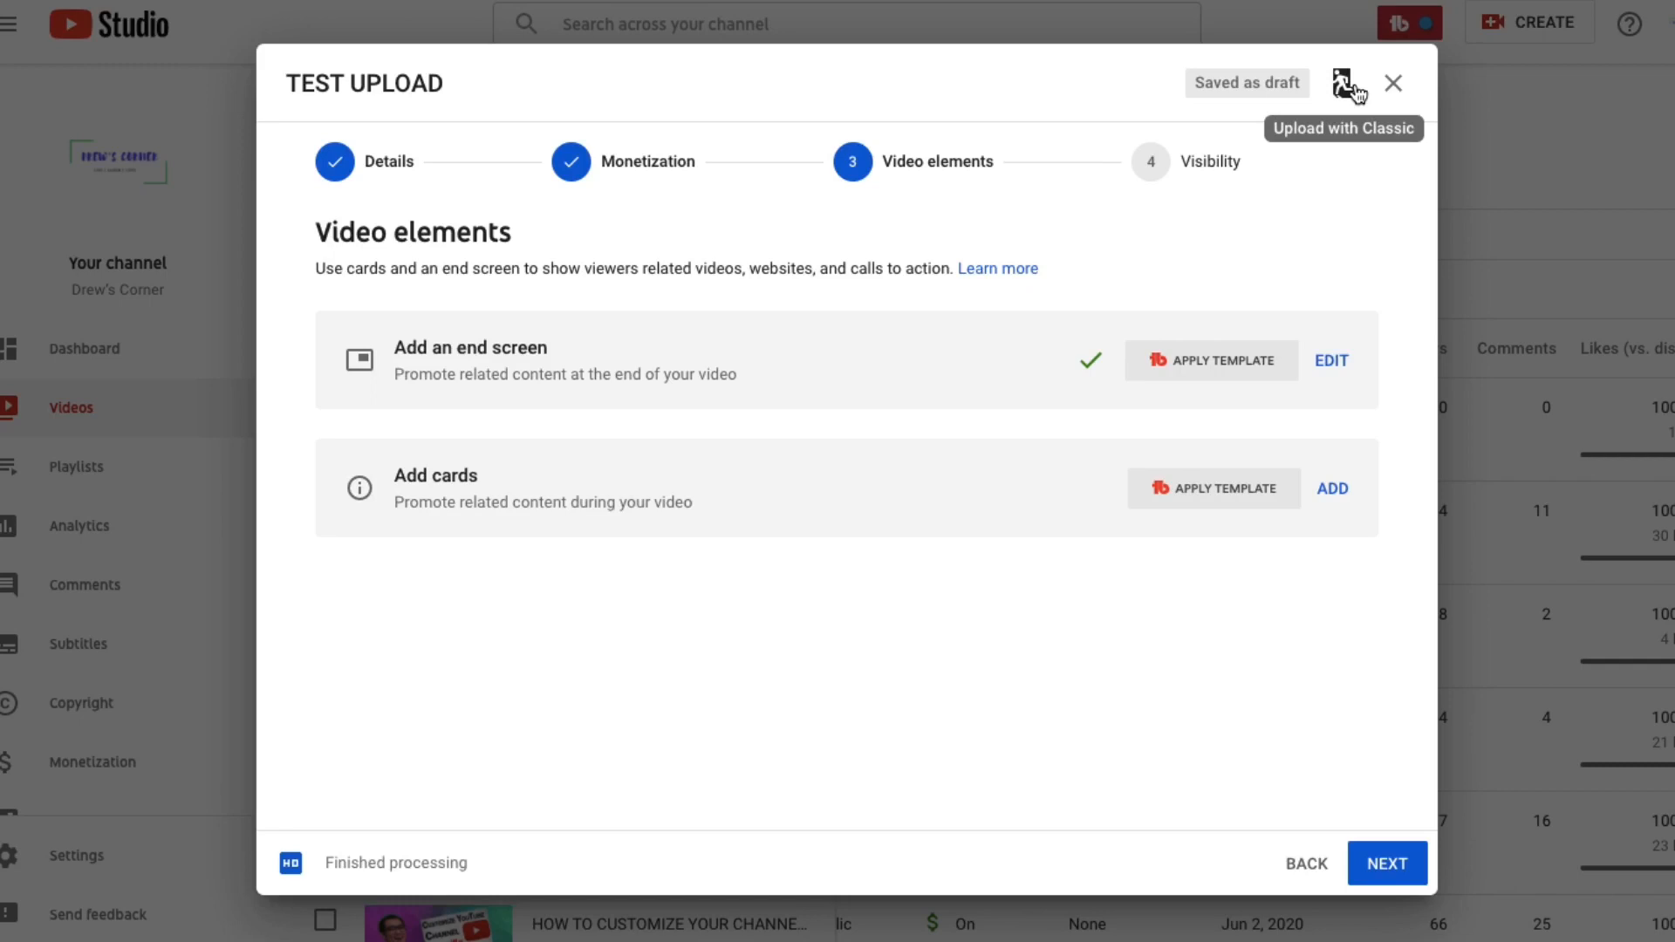
Start adding cards to the video and create a video card for the Part 3 upload with the custom message "SUGGESTED:"
{"action": "left_click", "coordinate": [1349, 496]}
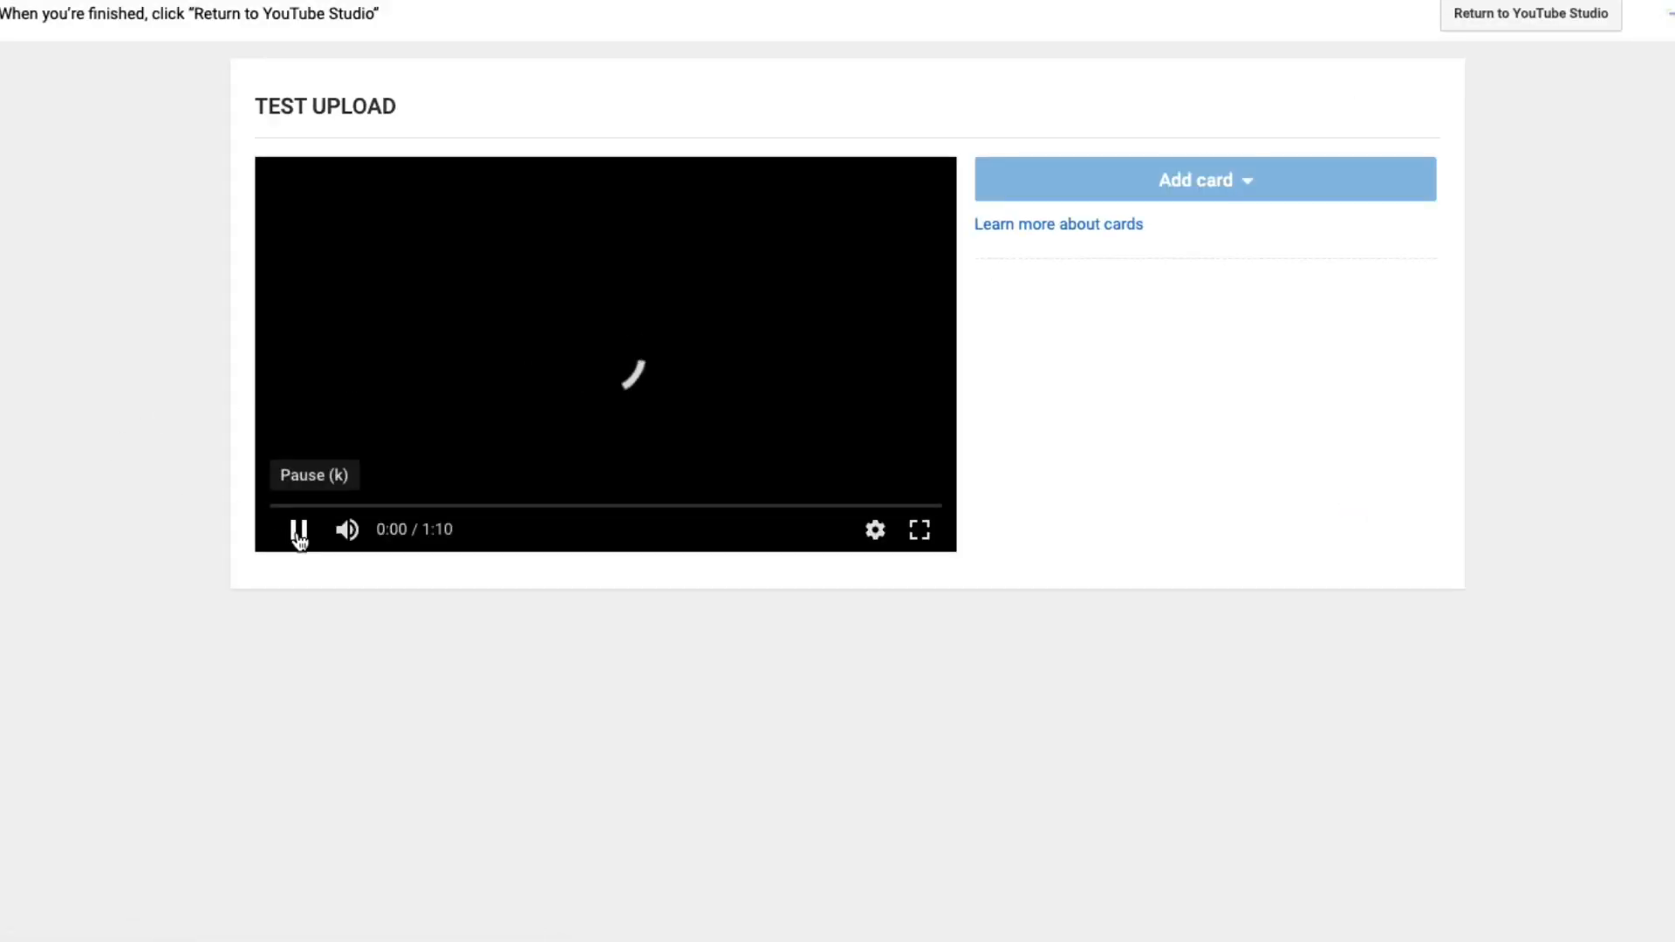
{"action": "left_click", "coordinate": [298, 534]}
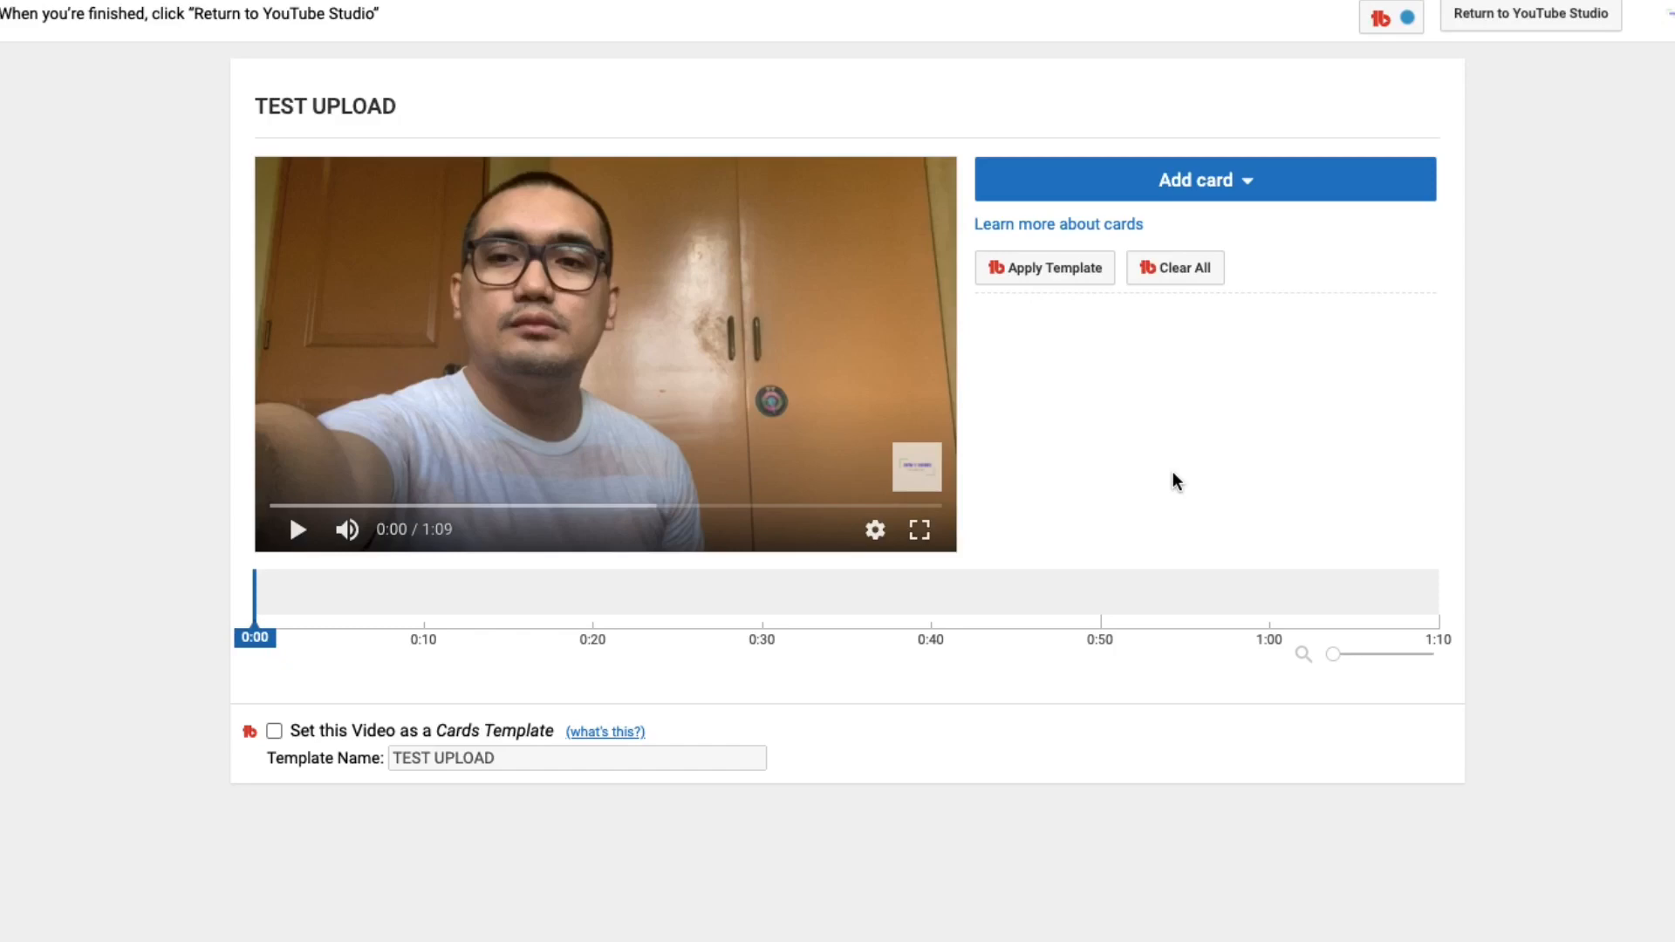
{"action": "left_click", "coordinate": [1219, 181]}
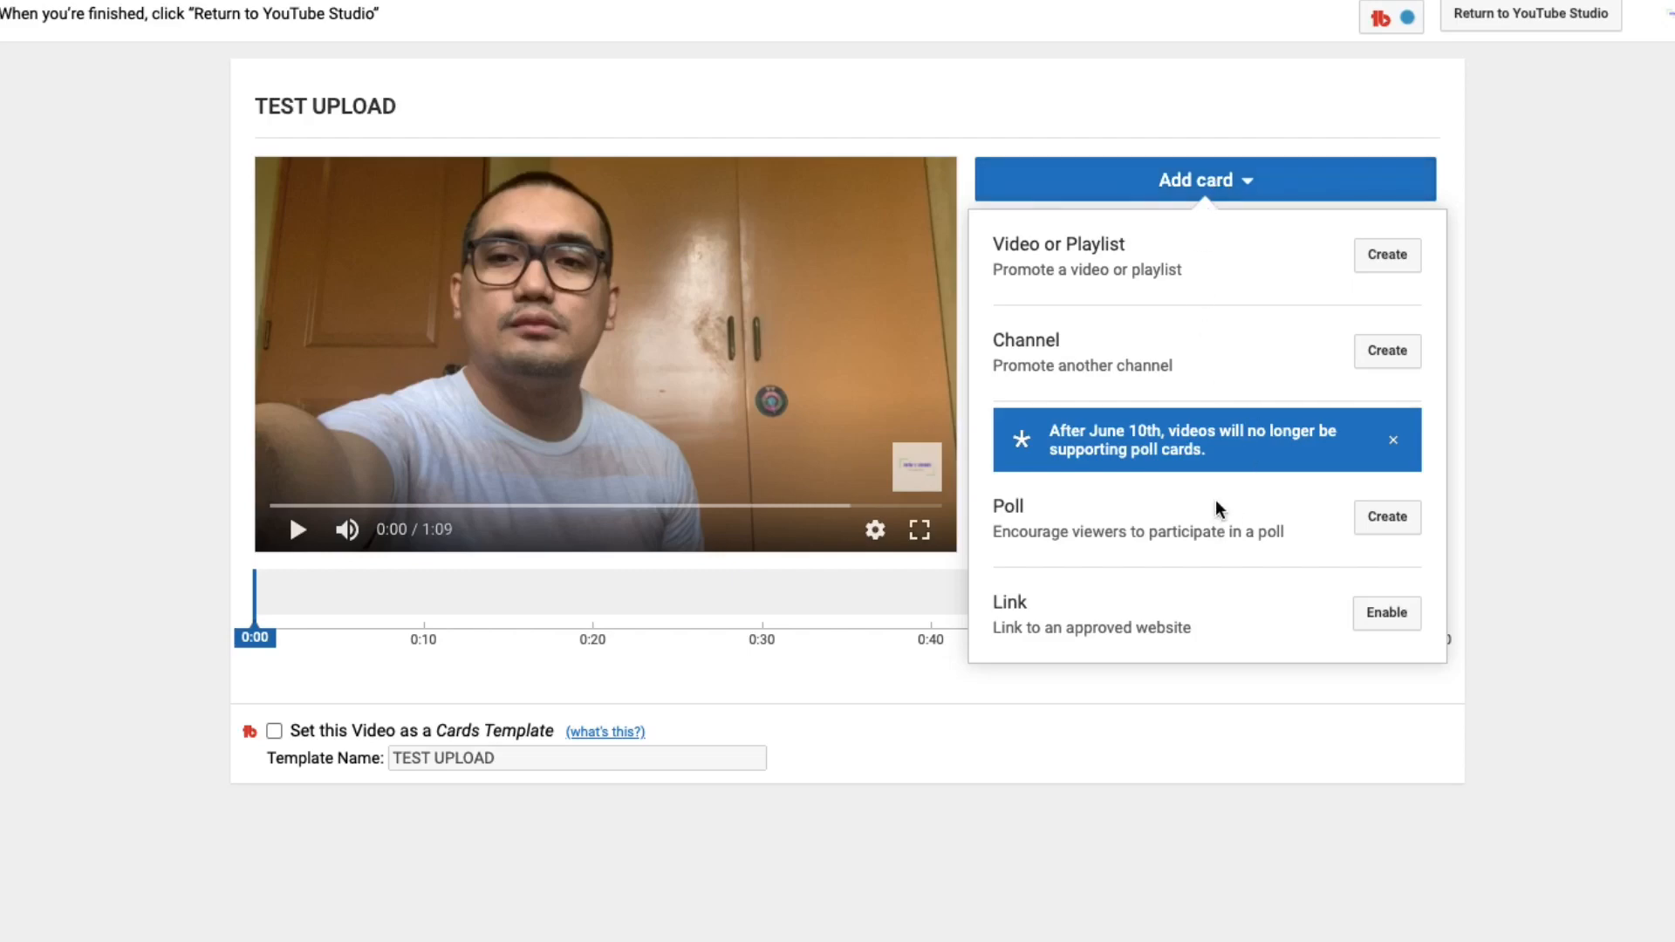
{"action": "left_click", "coordinate": [1389, 257]}
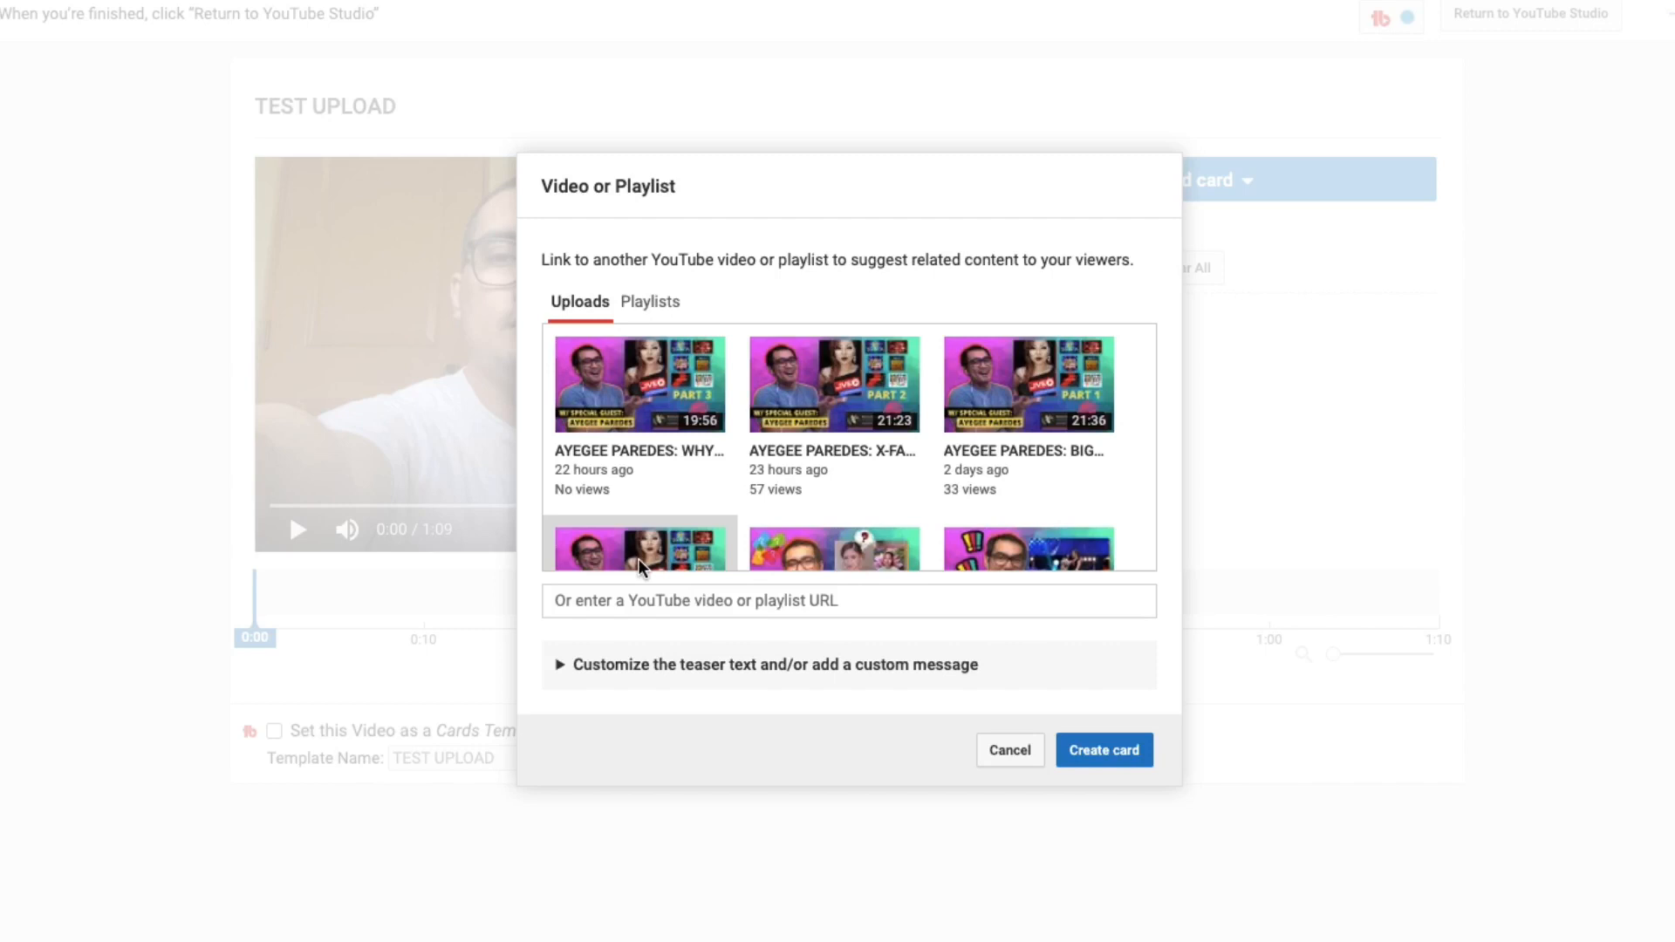
{"action": "left_click", "coordinate": [637, 476]}
{"action": "left_click", "coordinate": [569, 670]}
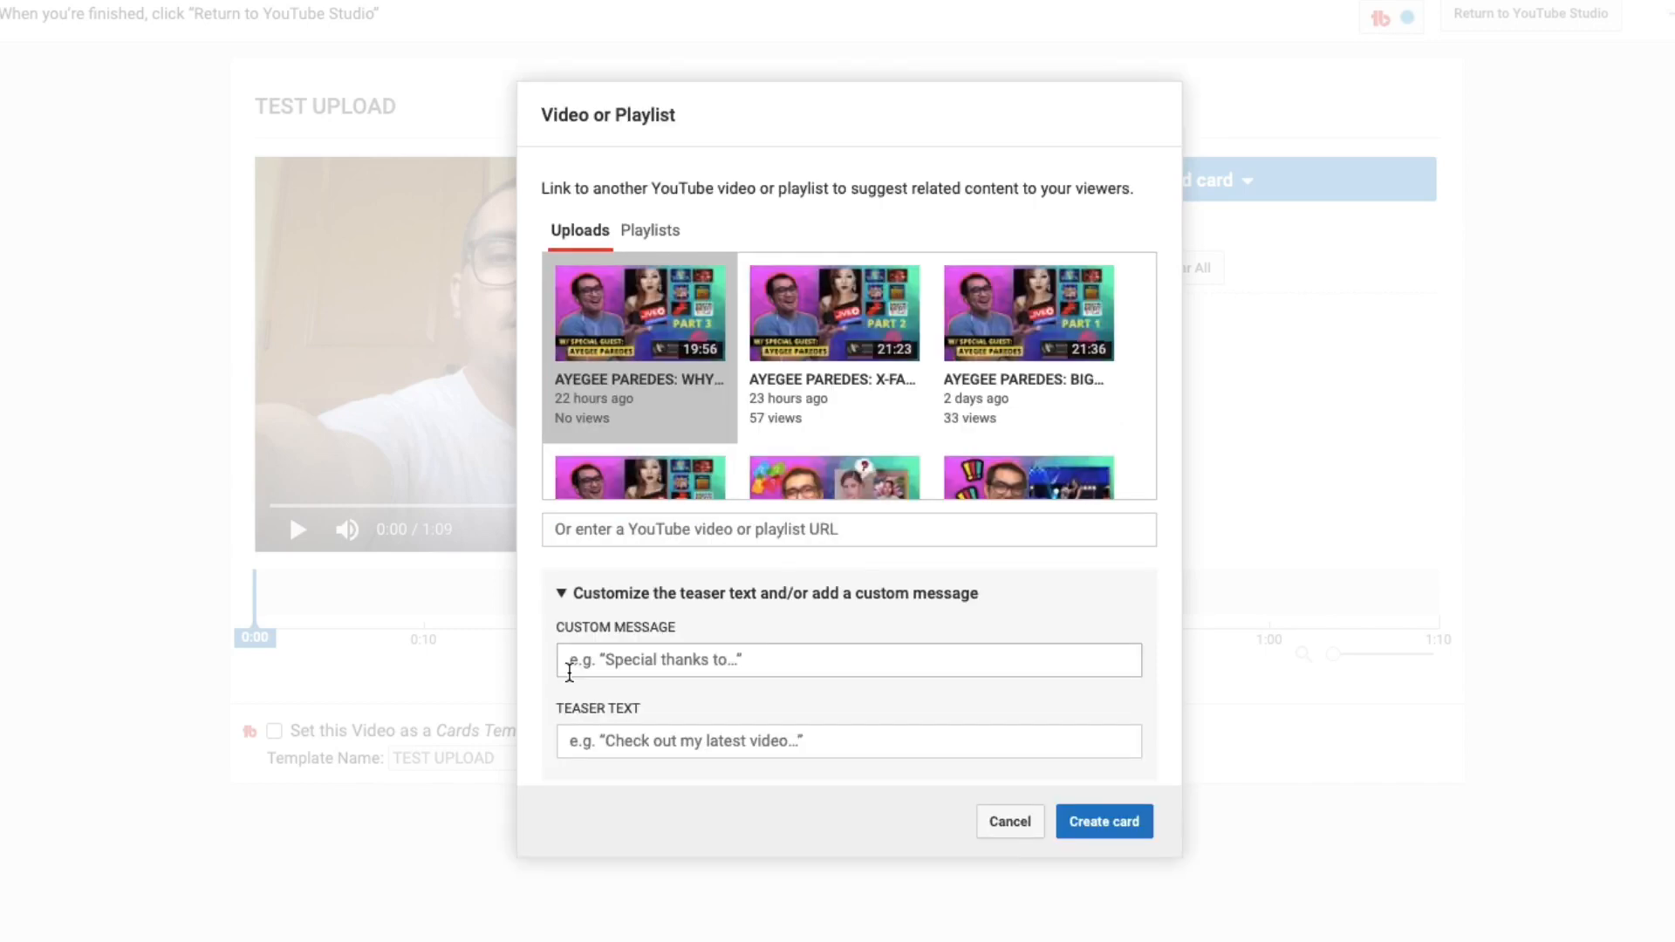
{"action": "left_click", "coordinate": [619, 675]}
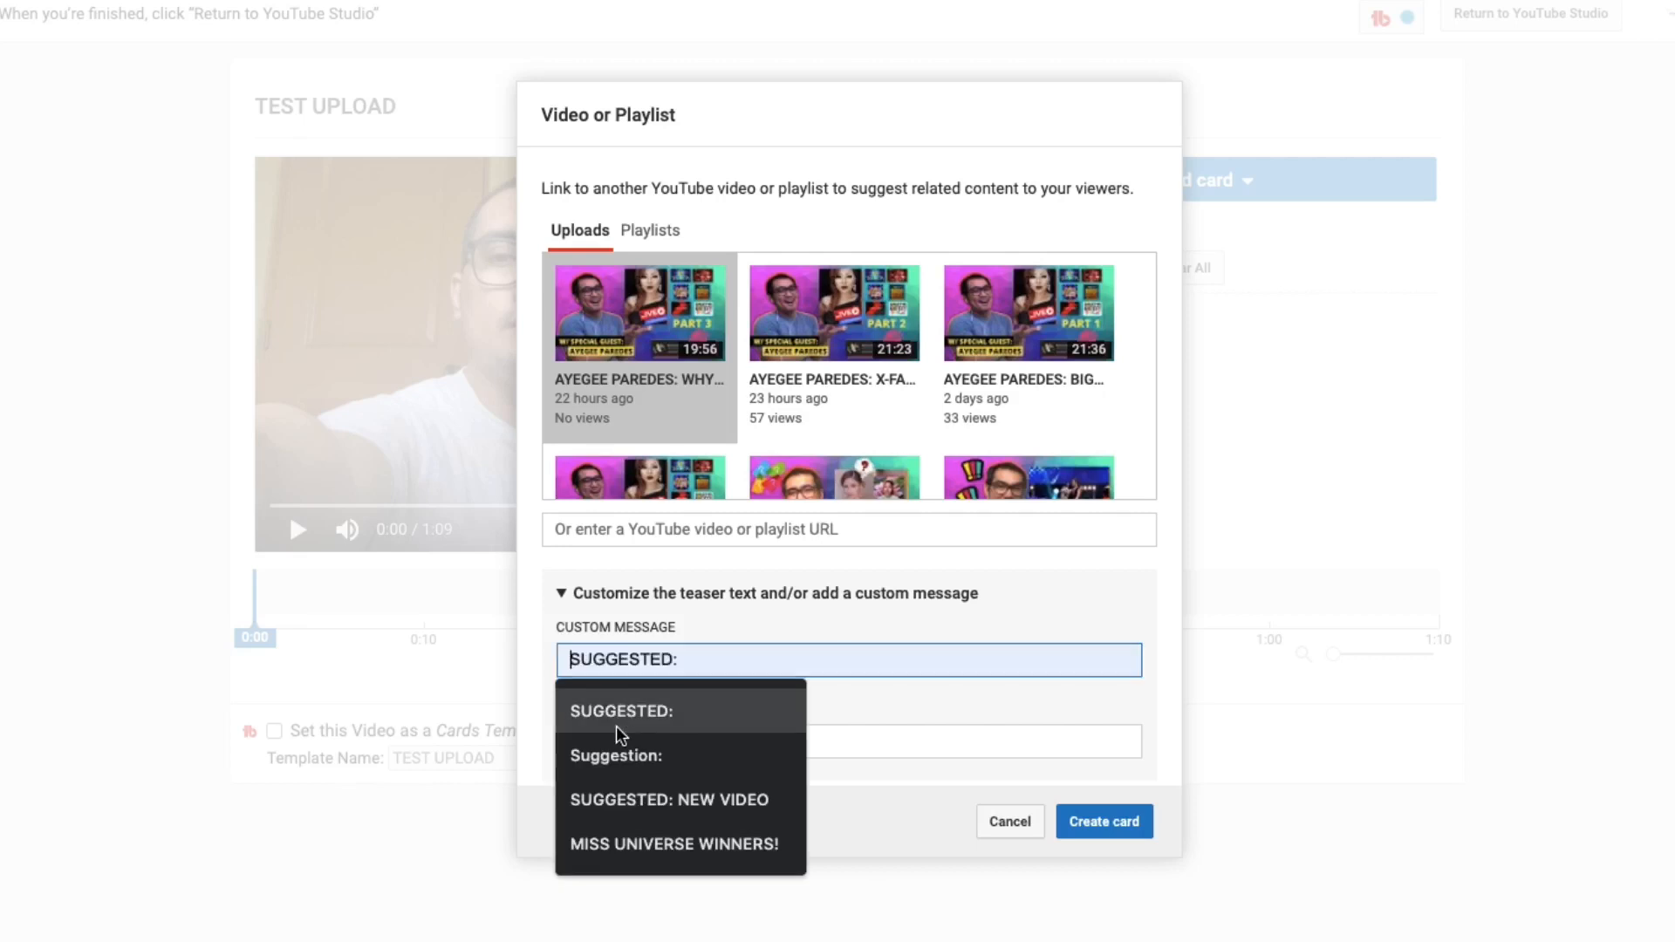
{"action": "left_click", "coordinate": [616, 709]}
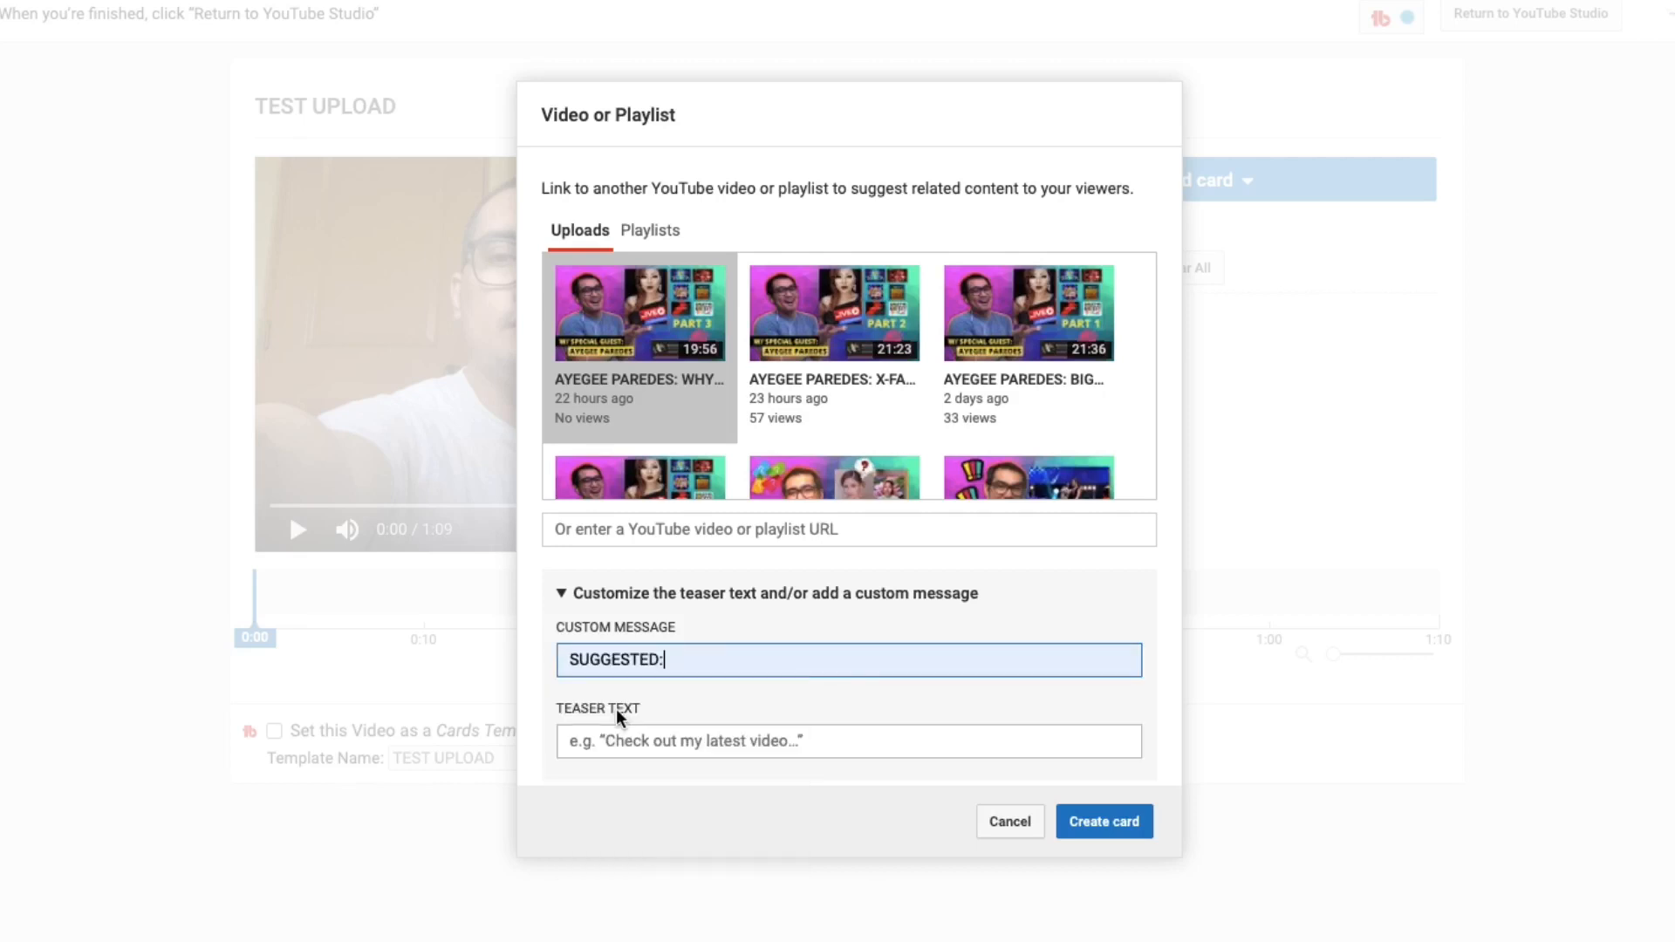
{"action": "left_click", "coordinate": [1075, 833]}
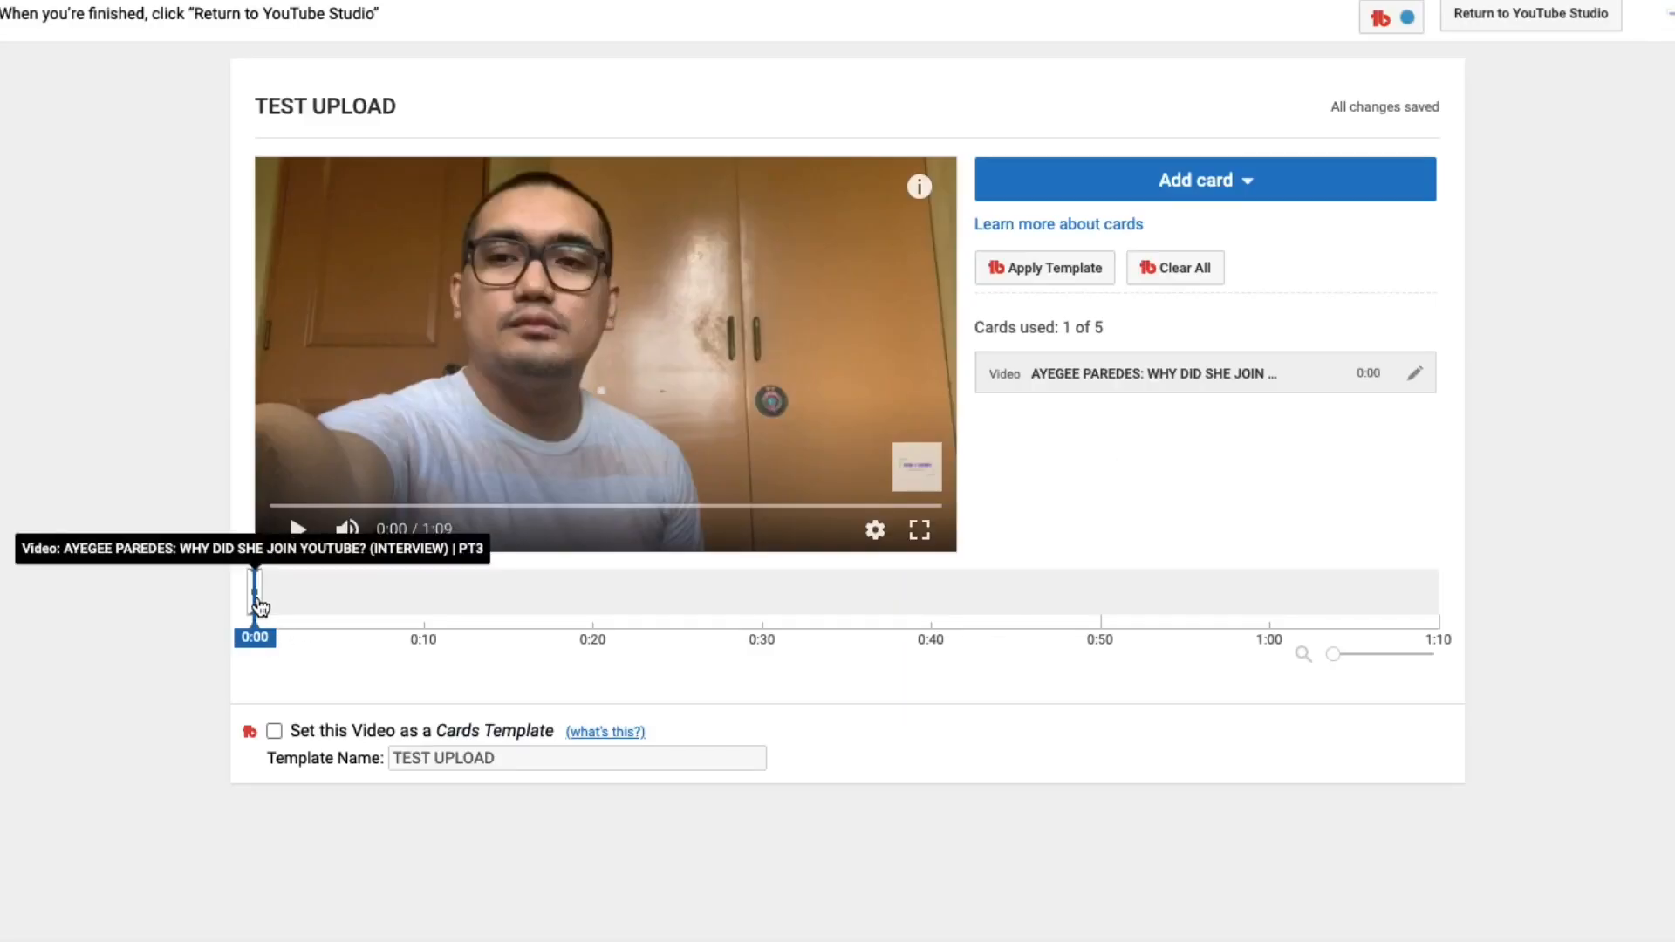
Move the Part 3 card to 0:09 and create a second video card there for the Part 2 upload
{"action": "left_click_drag", "start_coordinate": [264, 604], "coordinate": [427, 611]}
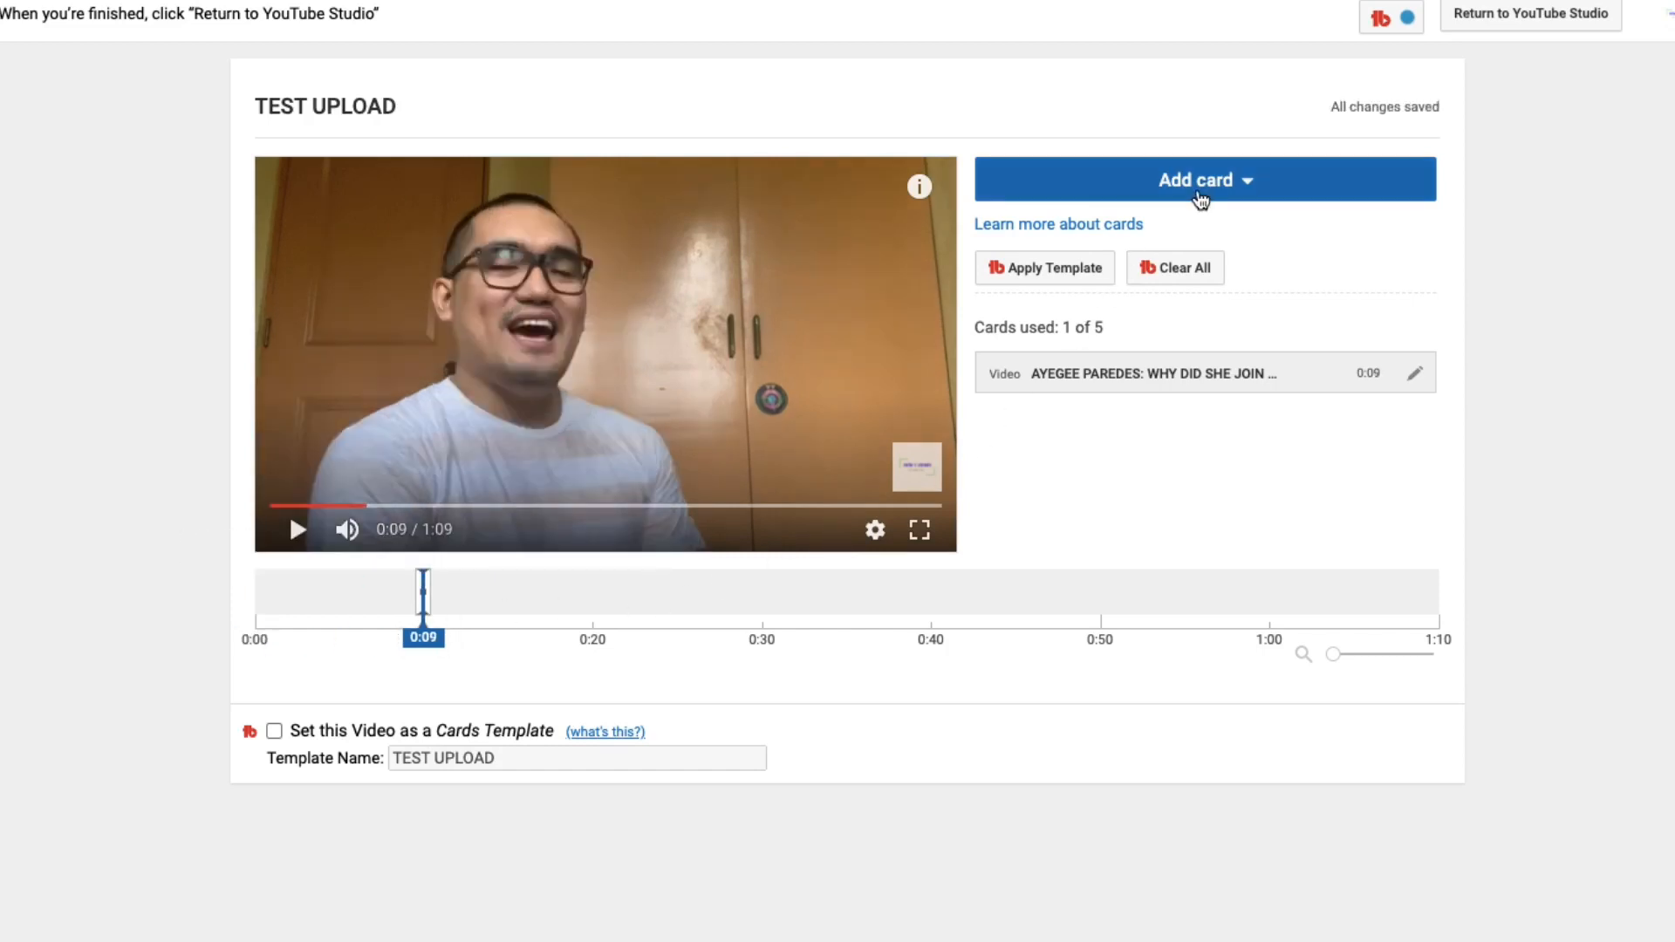
{"action": "left_click", "coordinate": [1201, 180]}
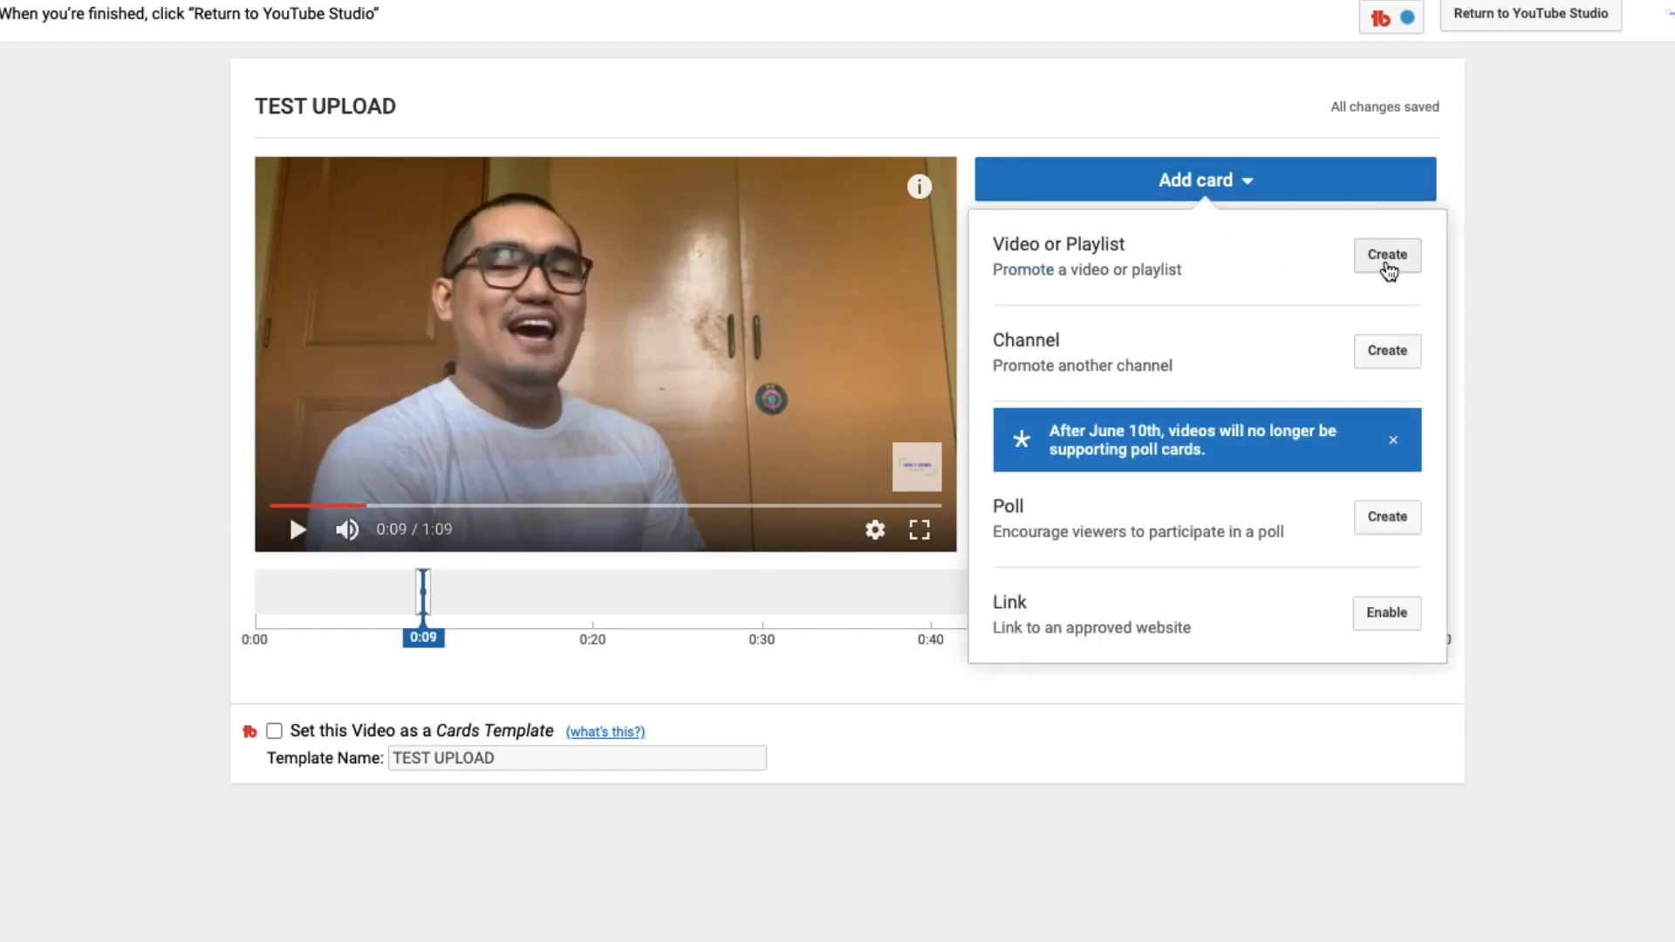
{"action": "left_click", "coordinate": [1390, 260]}
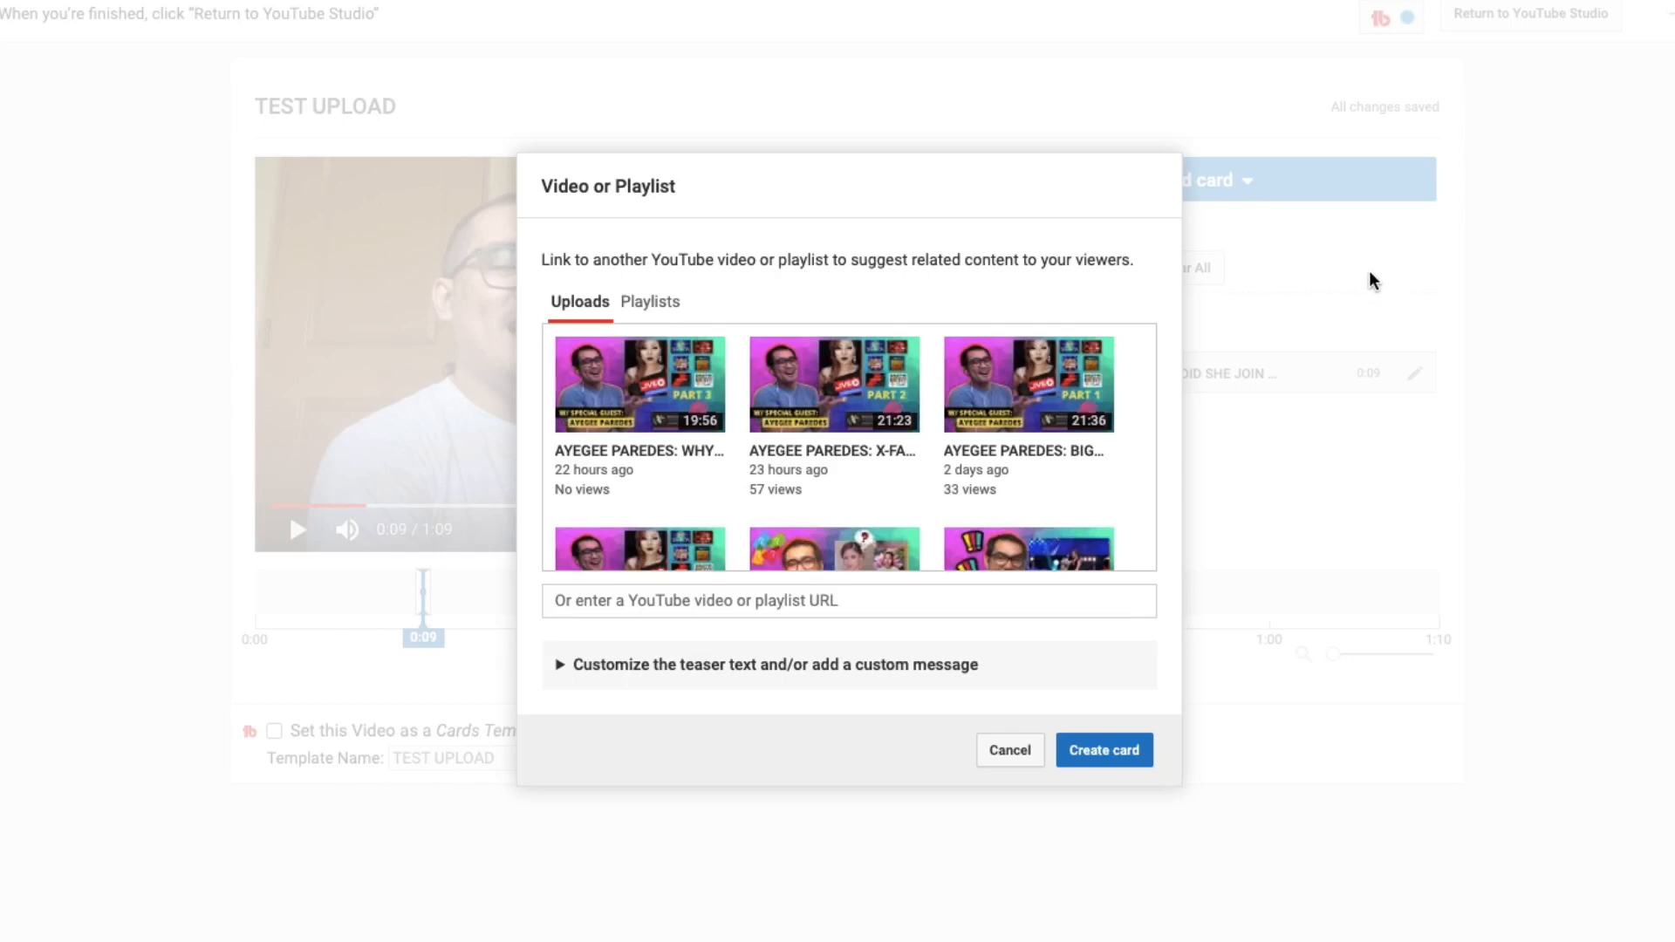
{"action": "left_click", "coordinate": [867, 440]}
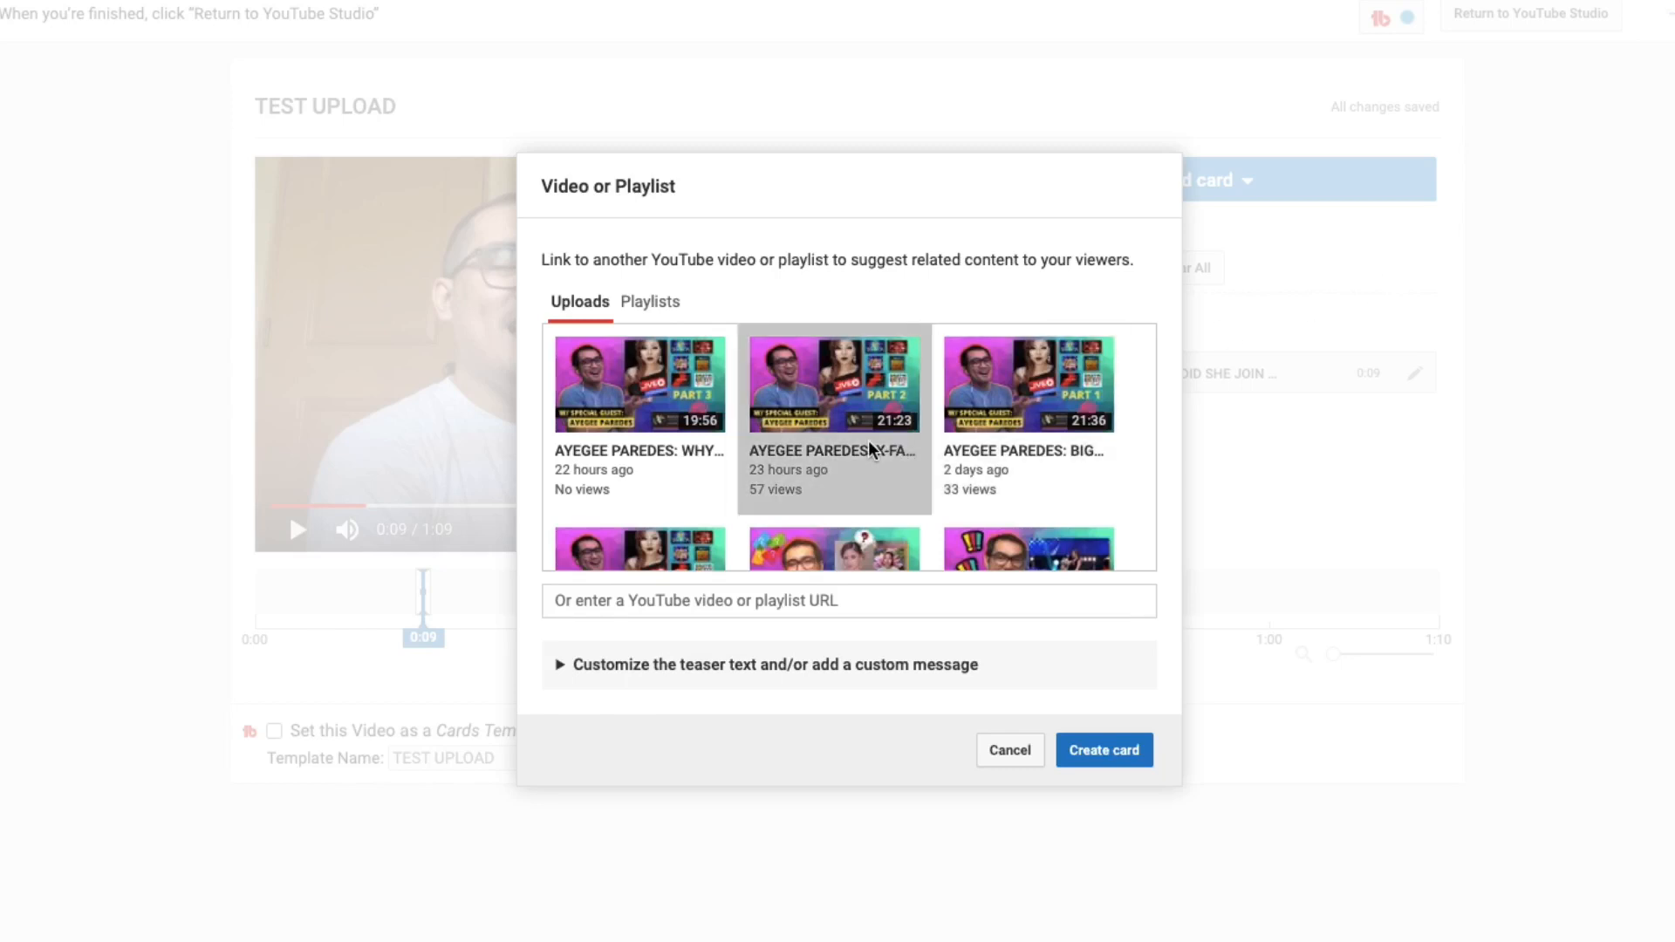
{"action": "left_click", "coordinate": [1106, 755]}
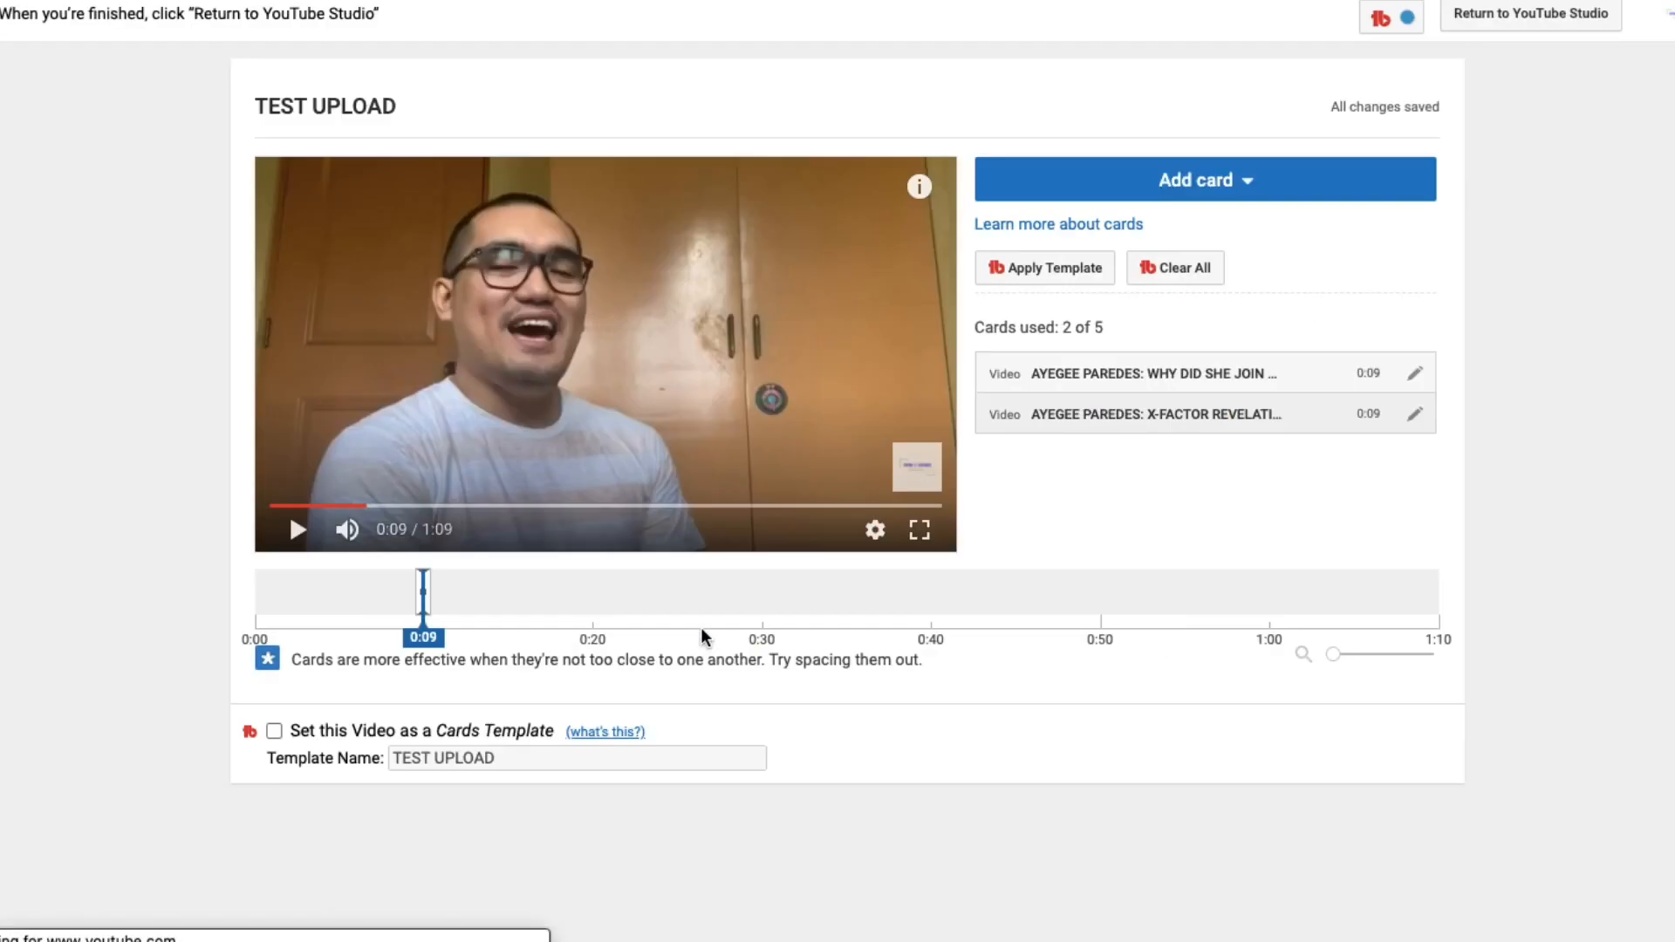
Create a video card for the Part 1 upload at 0:20 and return to YouTube Studio
{"action": "left_click", "coordinate": [595, 586]}
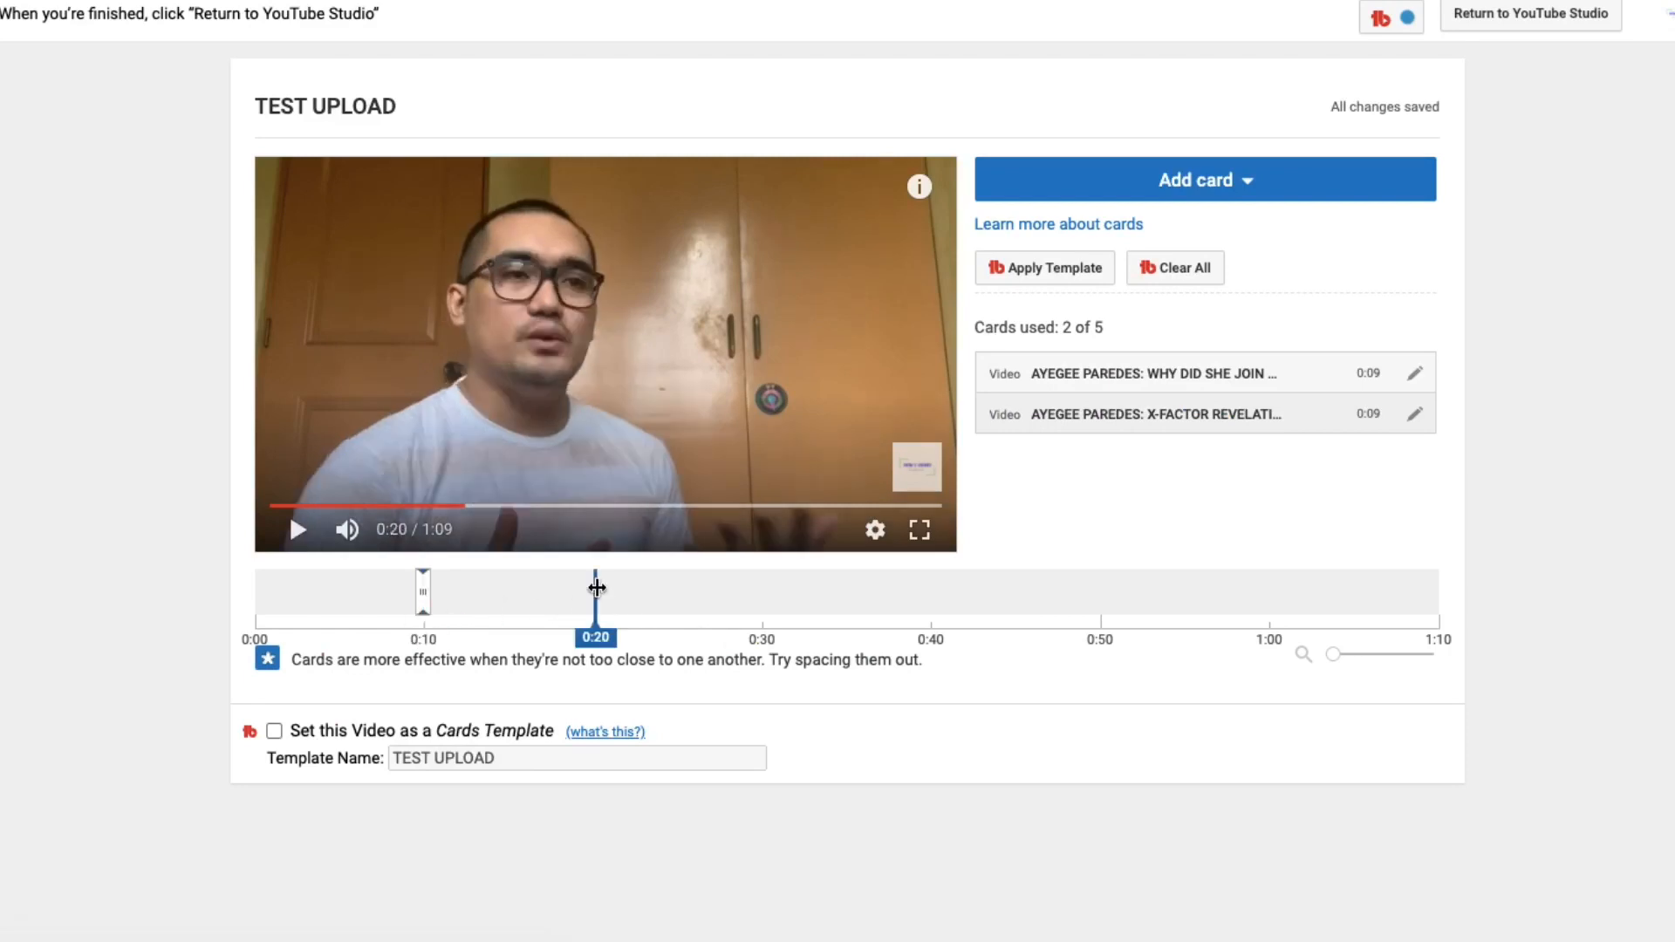
{"action": "left_click", "coordinate": [1182, 197]}
{"action": "left_click", "coordinate": [1391, 256]}
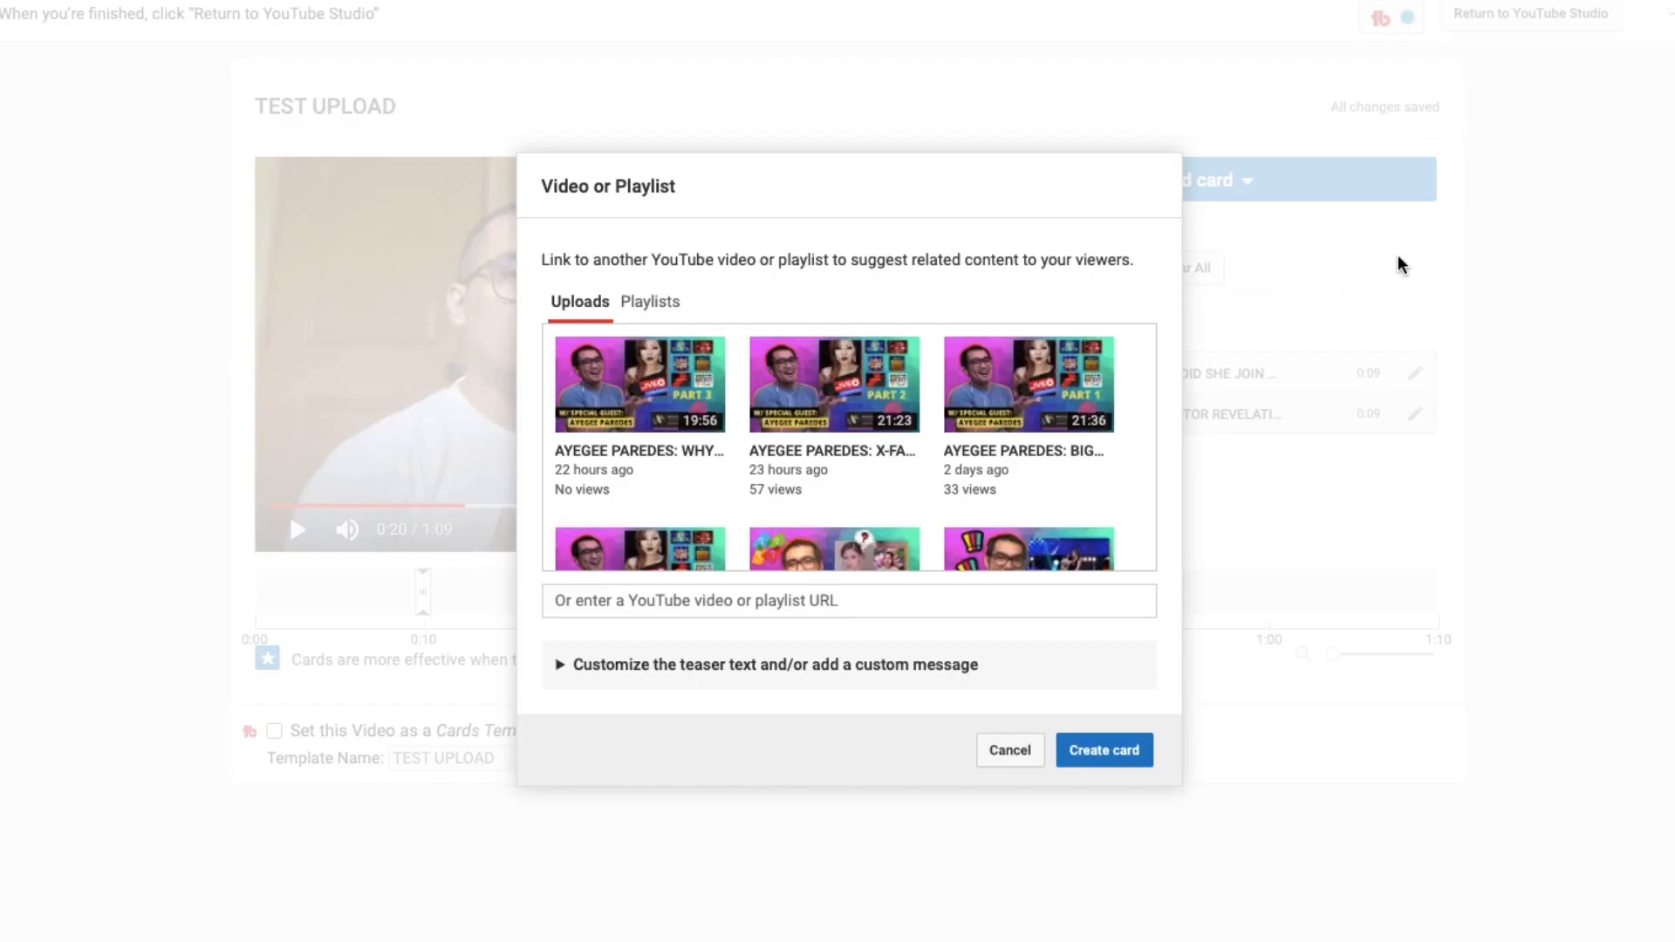
{"action": "left_click", "coordinate": [1013, 463]}
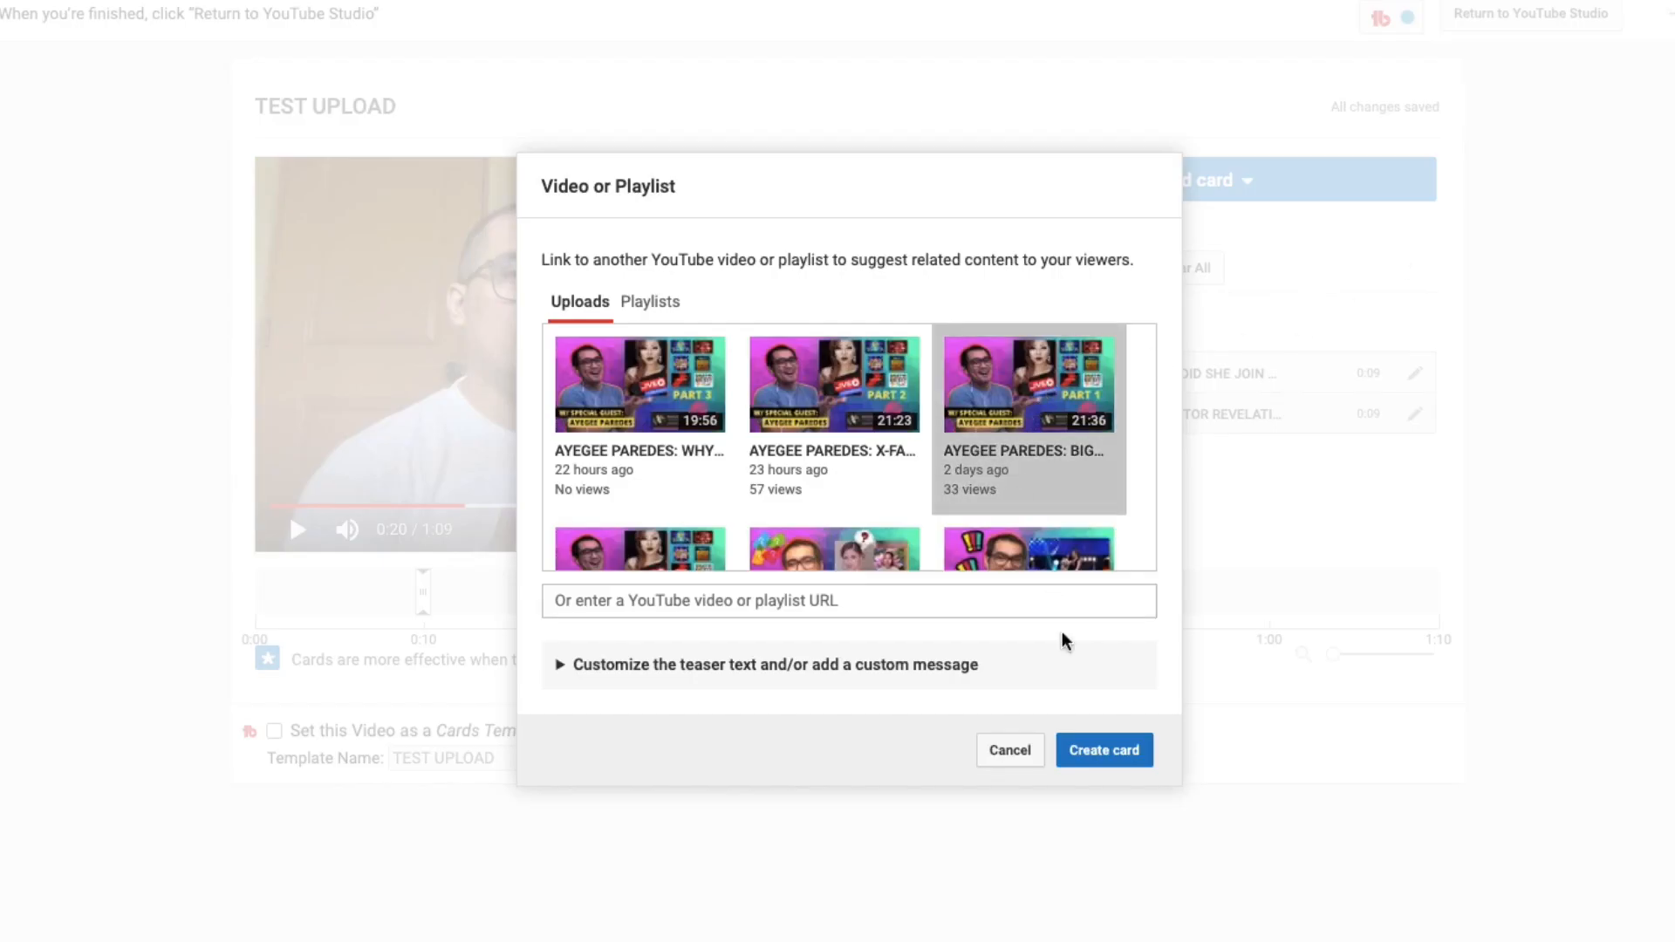
{"action": "left_click", "coordinate": [1119, 756]}
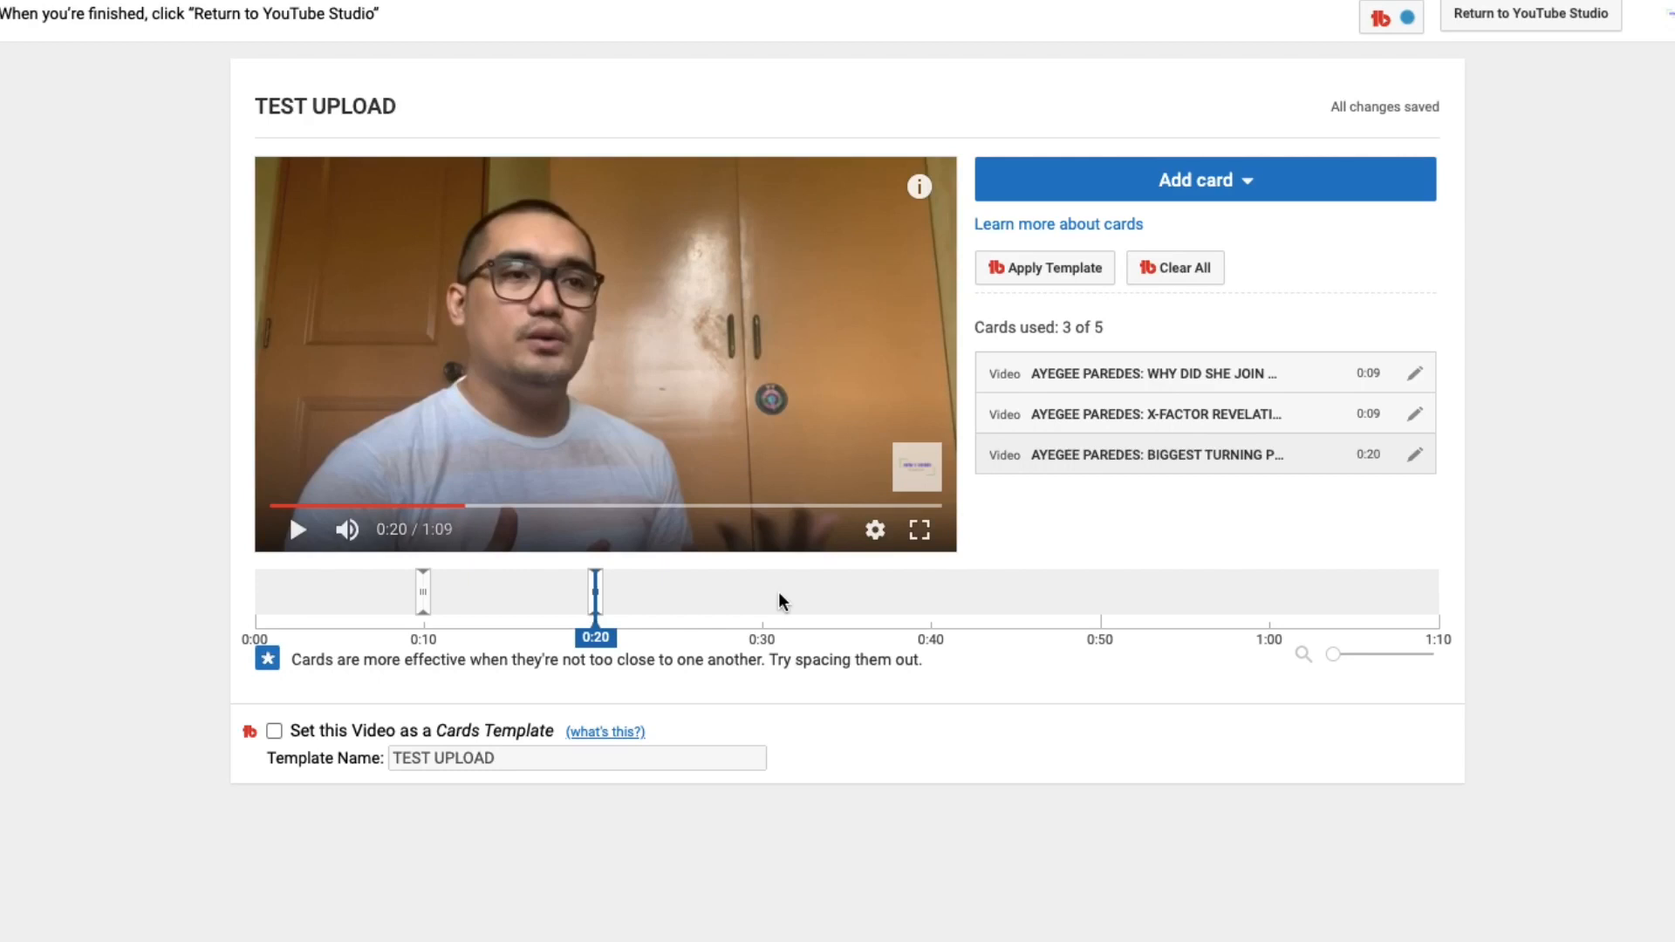
{"action": "left_click", "coordinate": [1544, 26]}
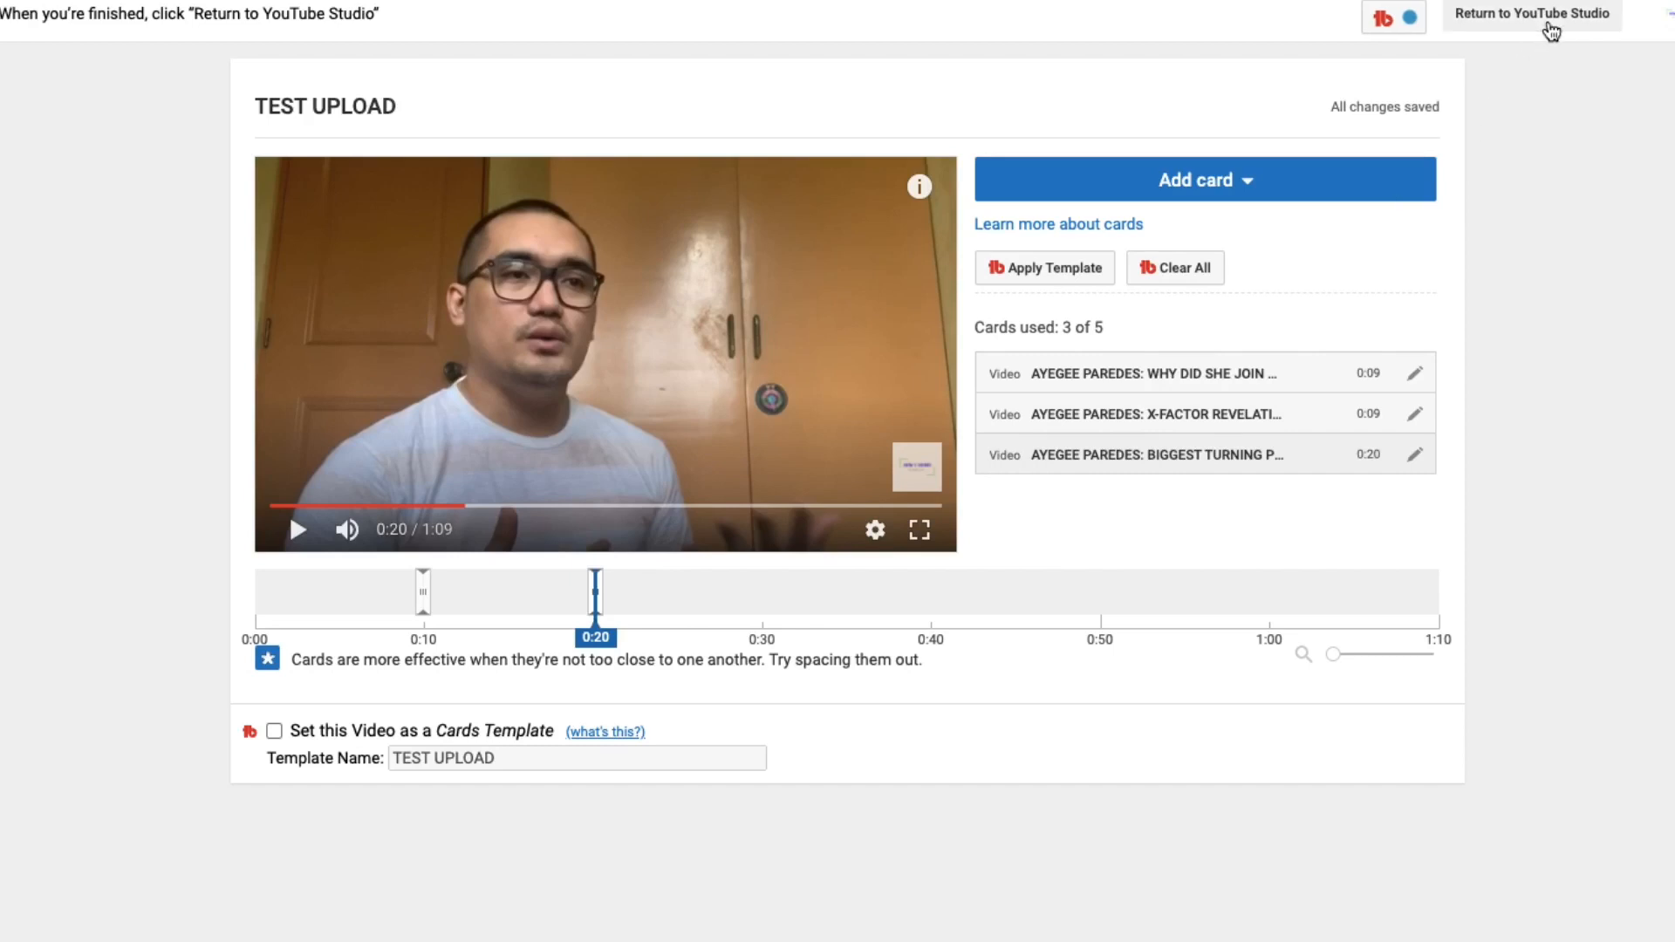